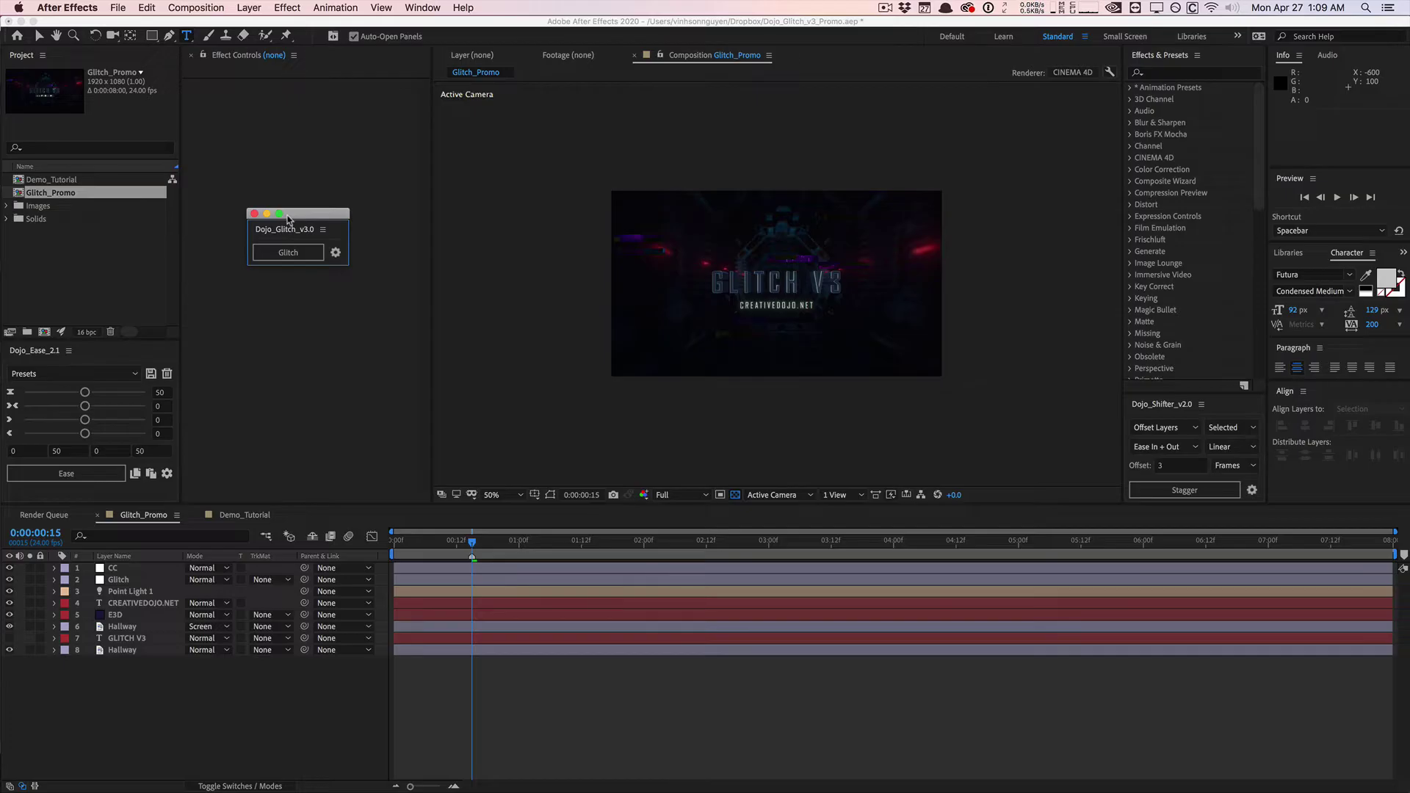
- In Demo_Tutorial, duplicate the GLITCH layer, shift the copy to start near 1:11, and retype it as TUTORIAL
click(246, 514)
drag(455, 545, 600, 548)
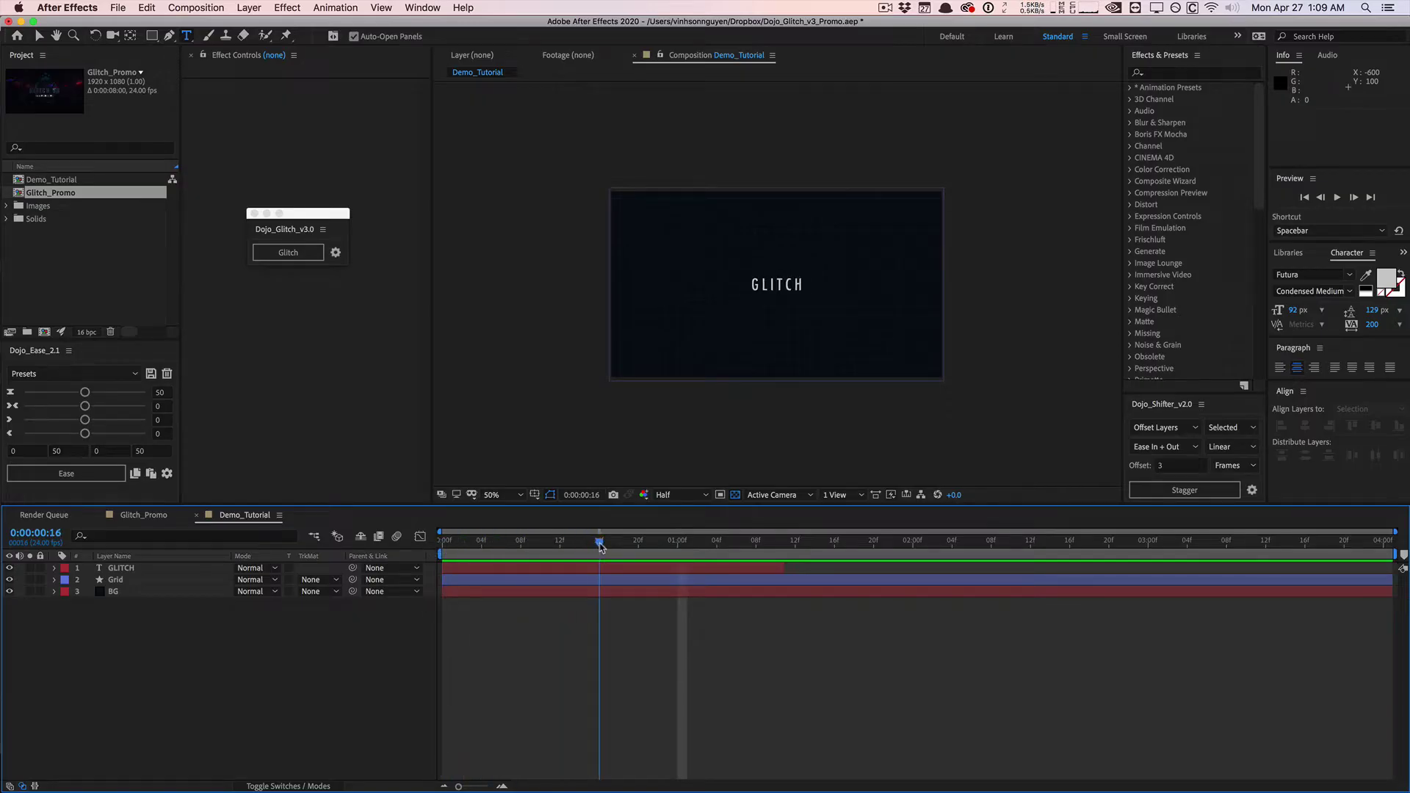
click(169, 572)
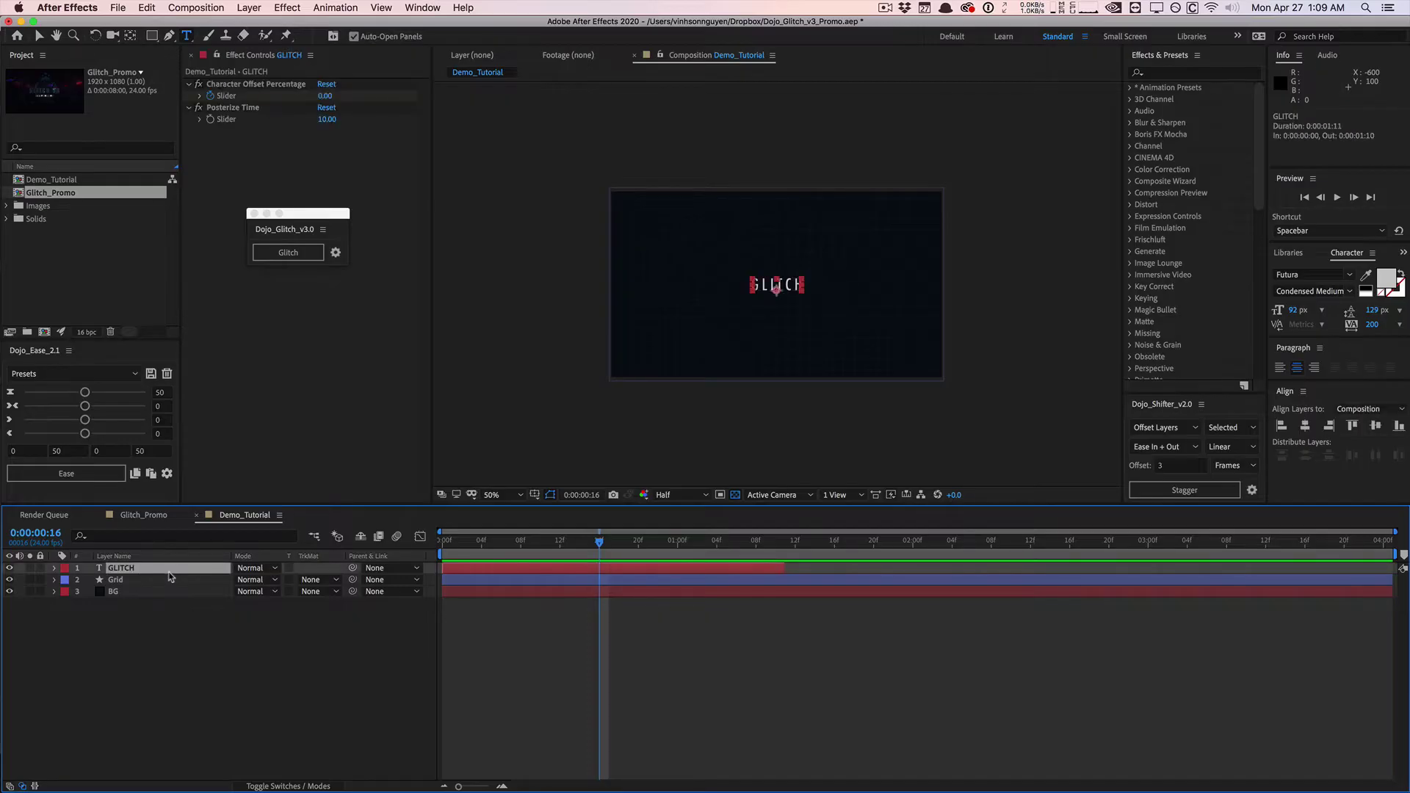
key(ctrl+d)
drag(573, 568, 918, 568)
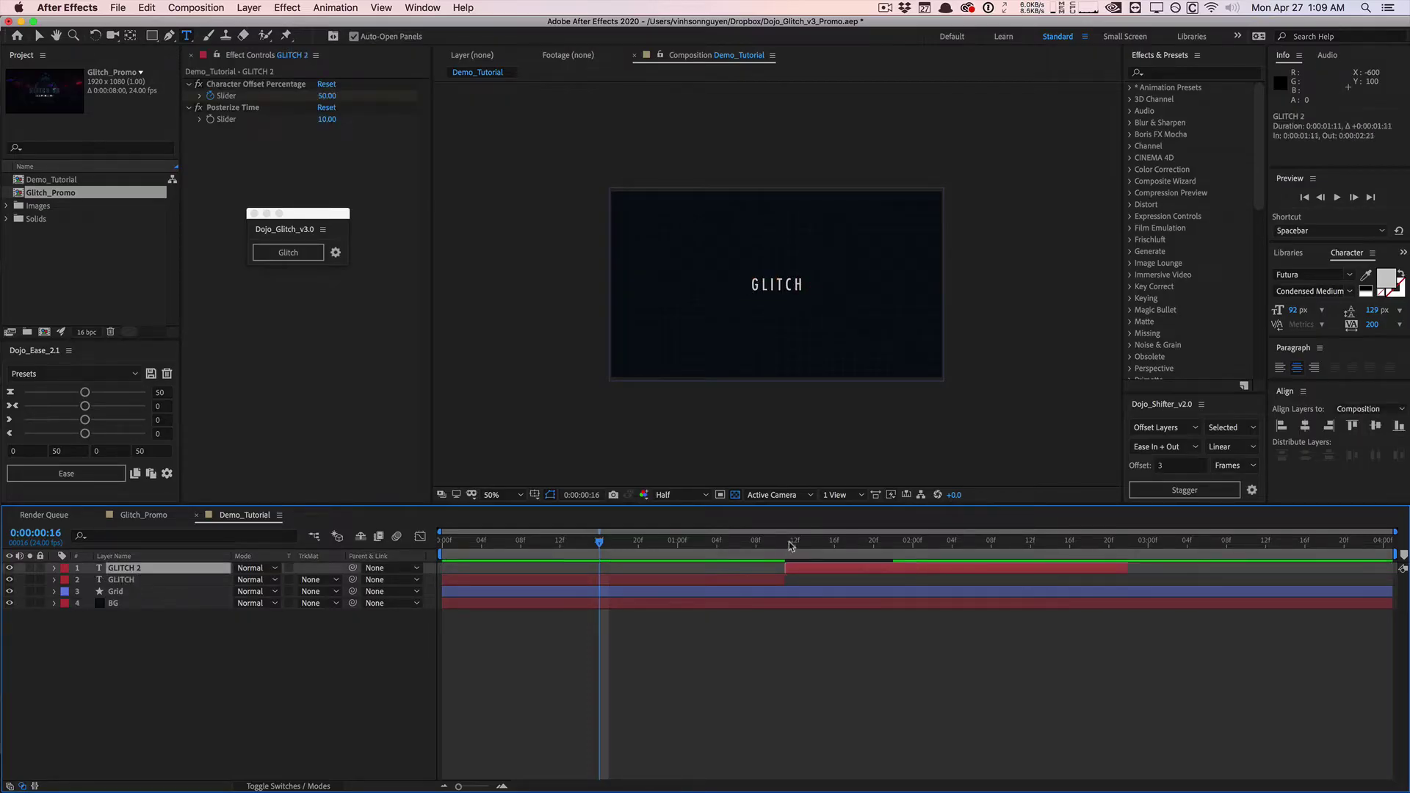
drag(769, 546, 971, 545)
click(782, 284)
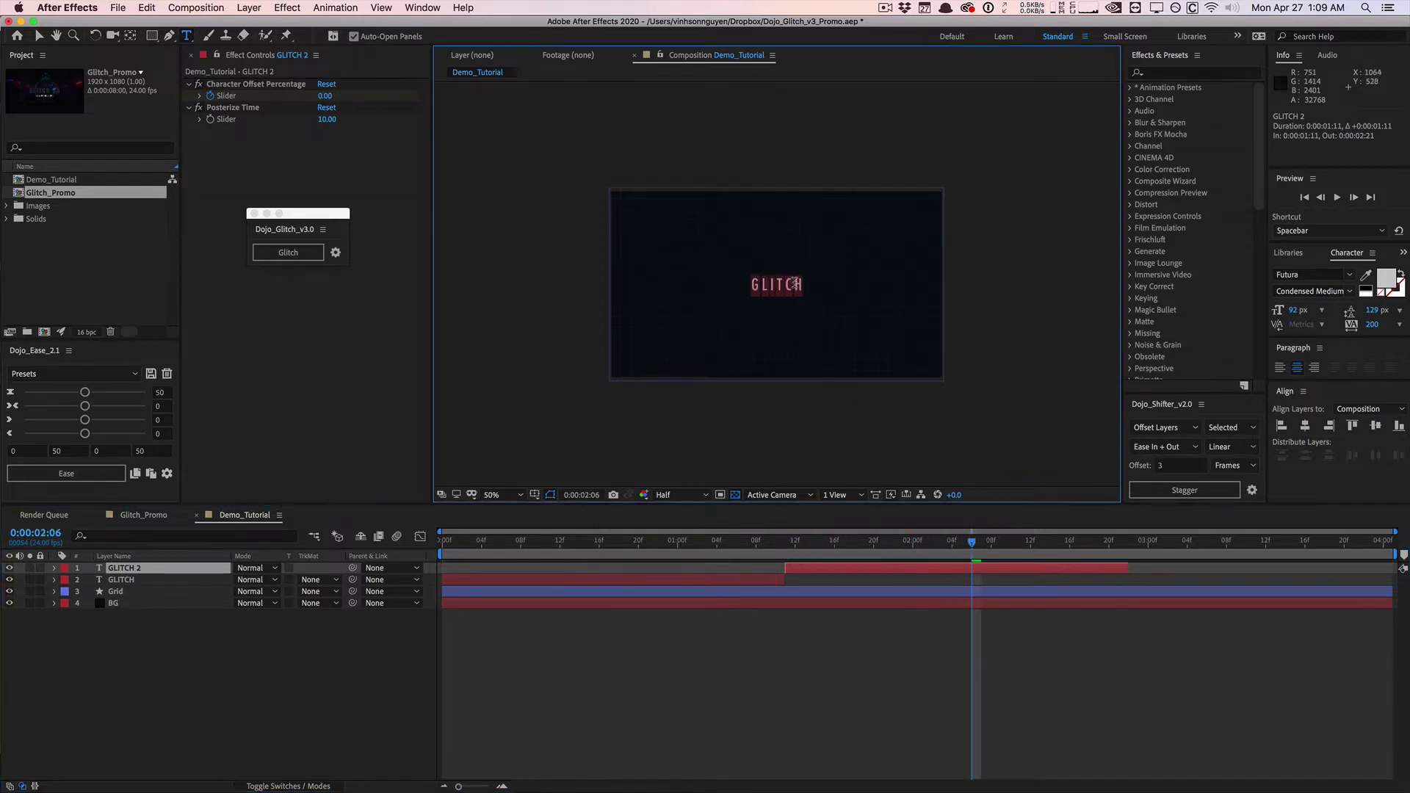
text(TUTORIAL)
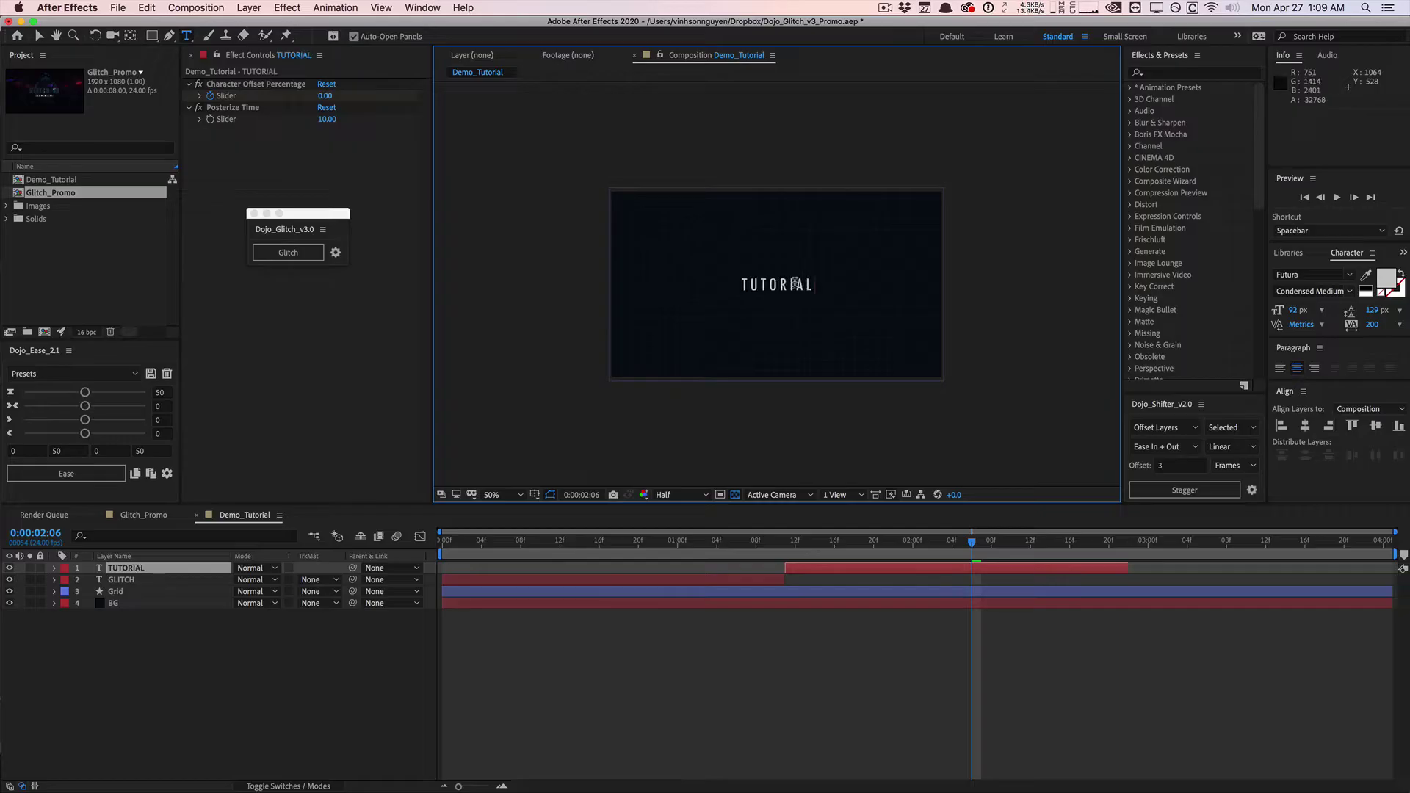
- Preview GLITCH and TUTORIAL playing in sequence, then select both text layers
click(467, 550)
key(space)
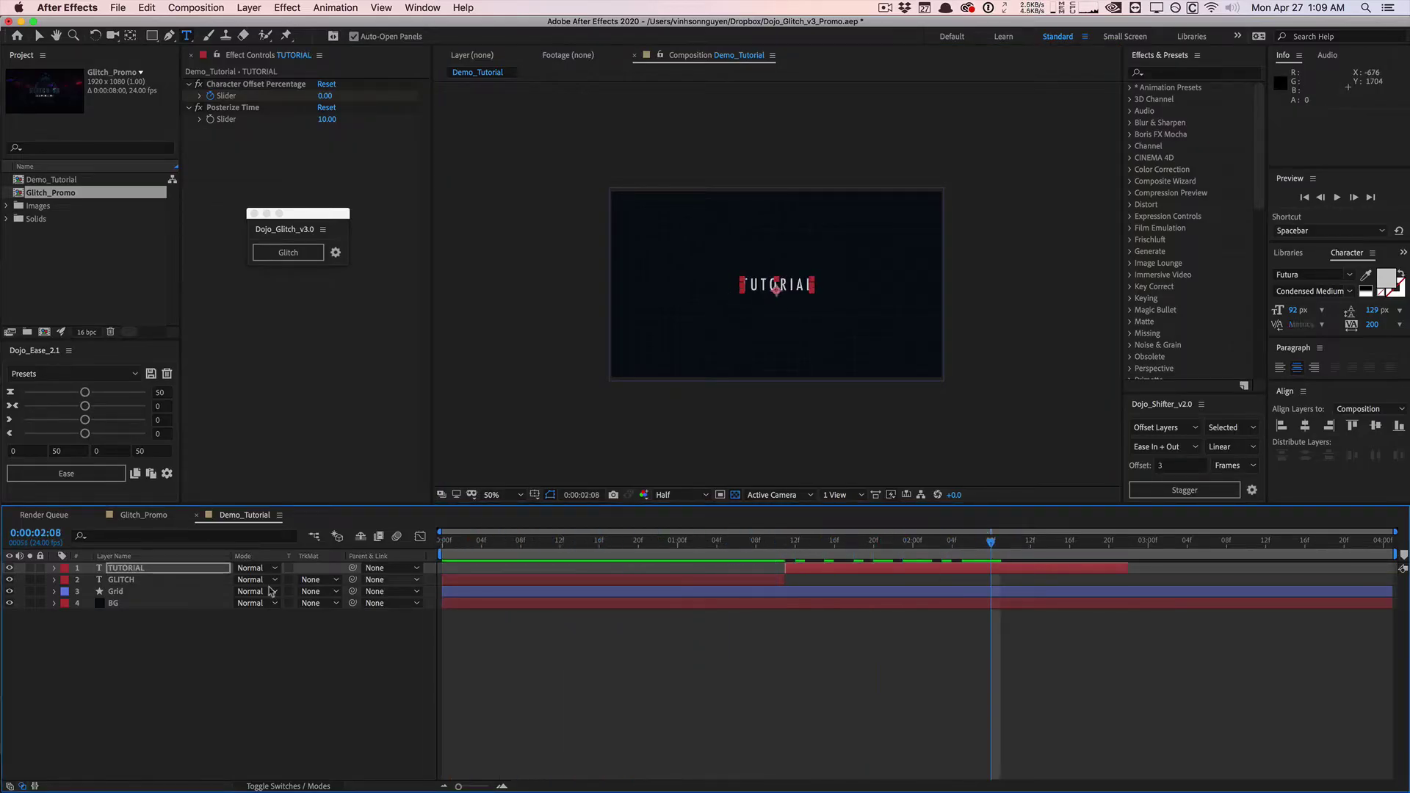
click(163, 580)
shift+click(152, 568)
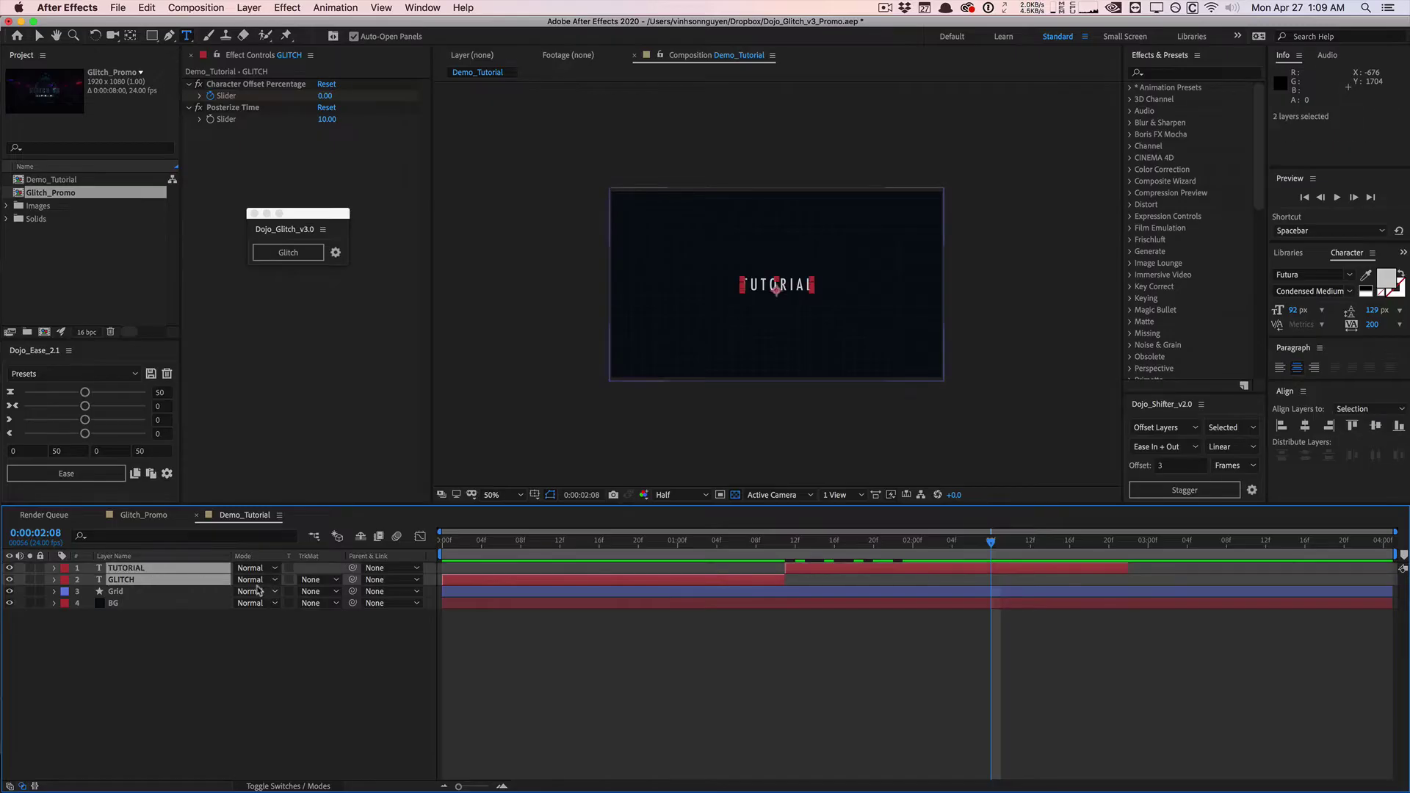
- Run Dojo_Glitch_v3.0 Glitch on the GLITCH and TUTORIAL layers, then preview the resulting glitch animation
click(311, 257)
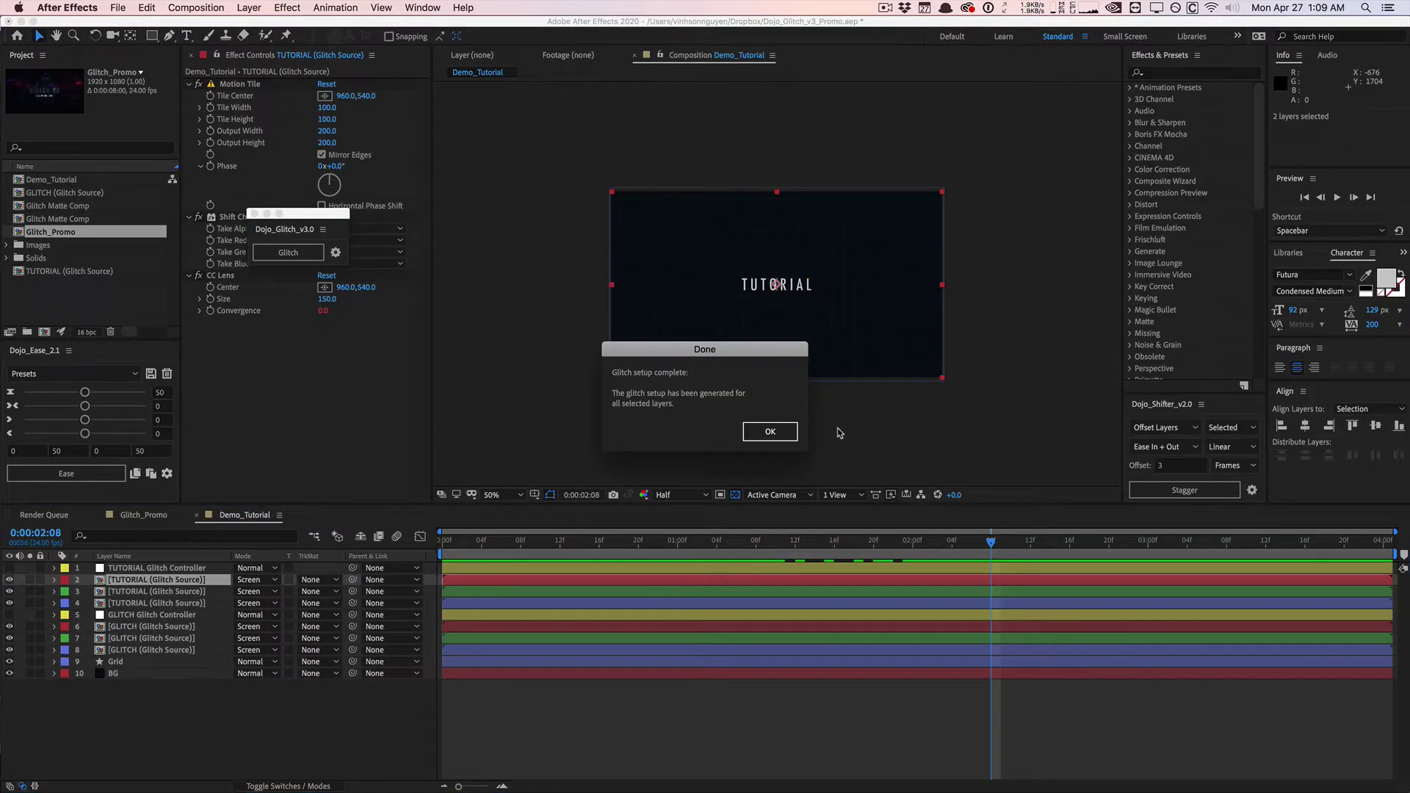
click(784, 433)
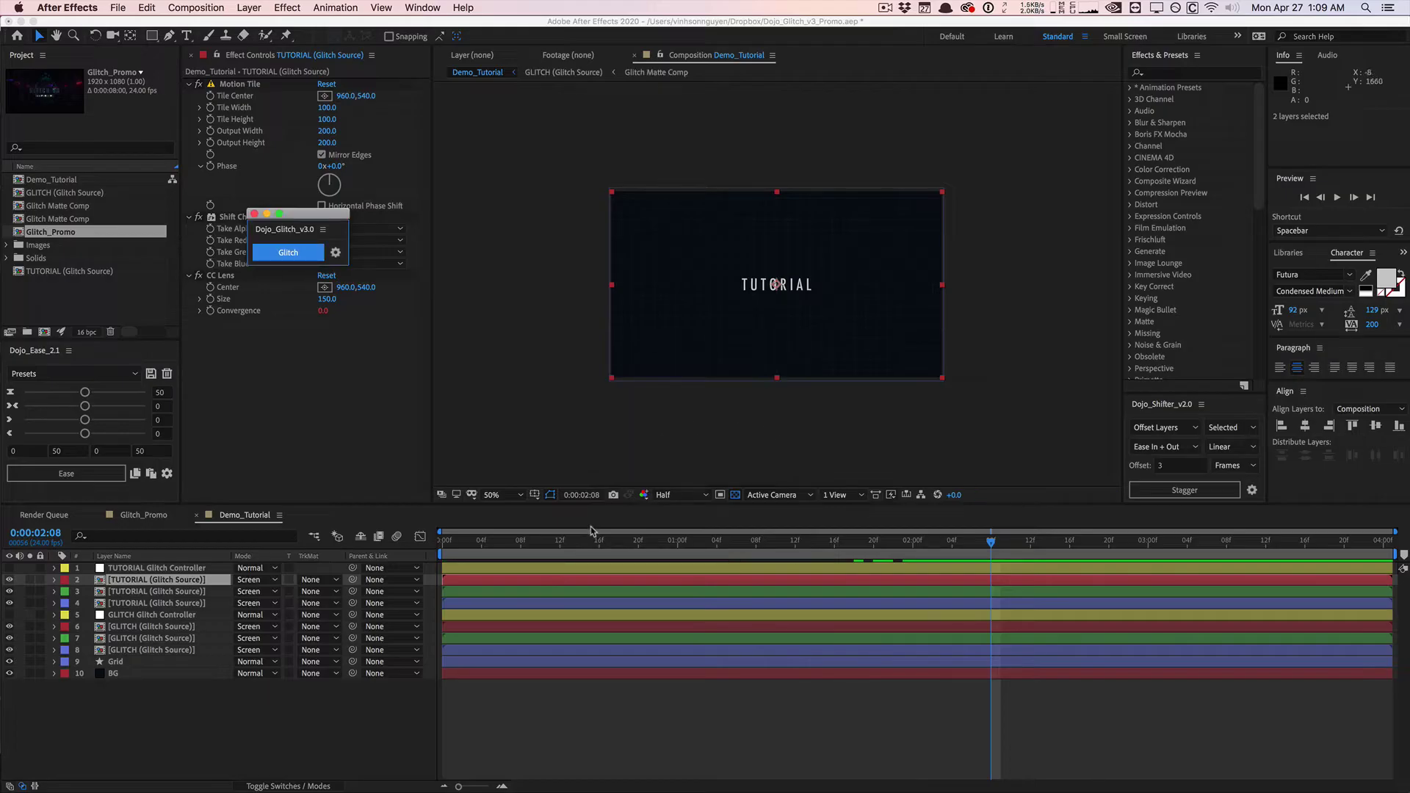
click(383, 699)
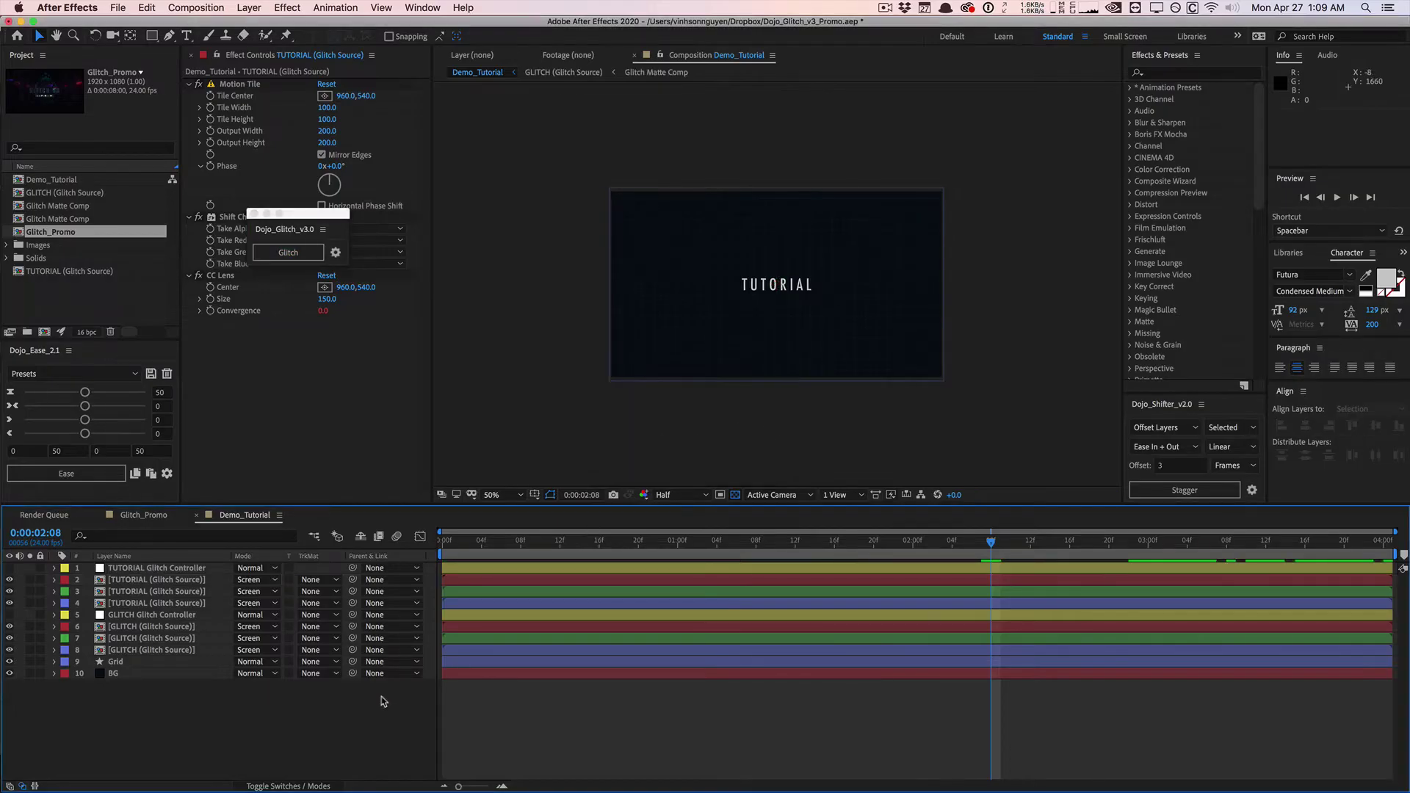
key(space)
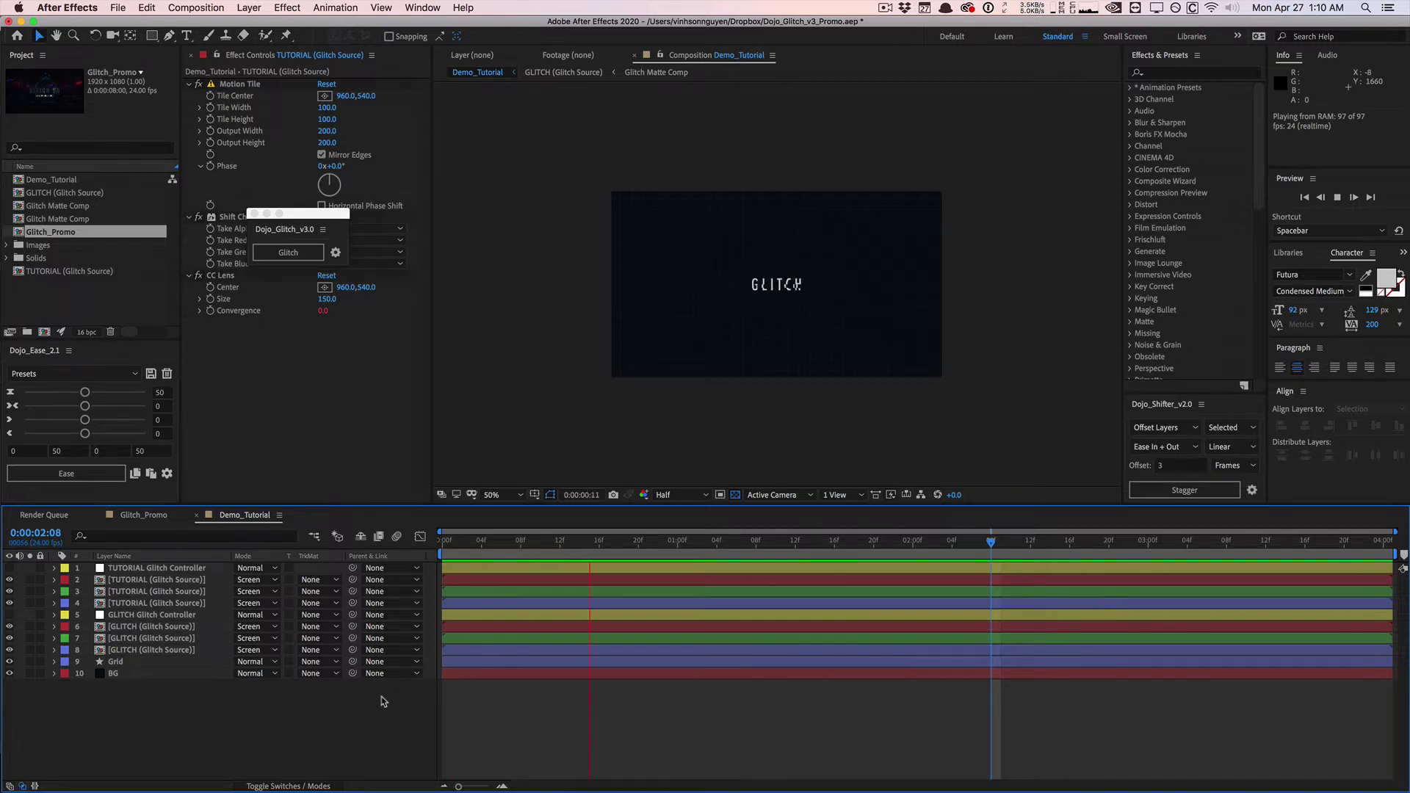
drag(312, 217, 300, 352)
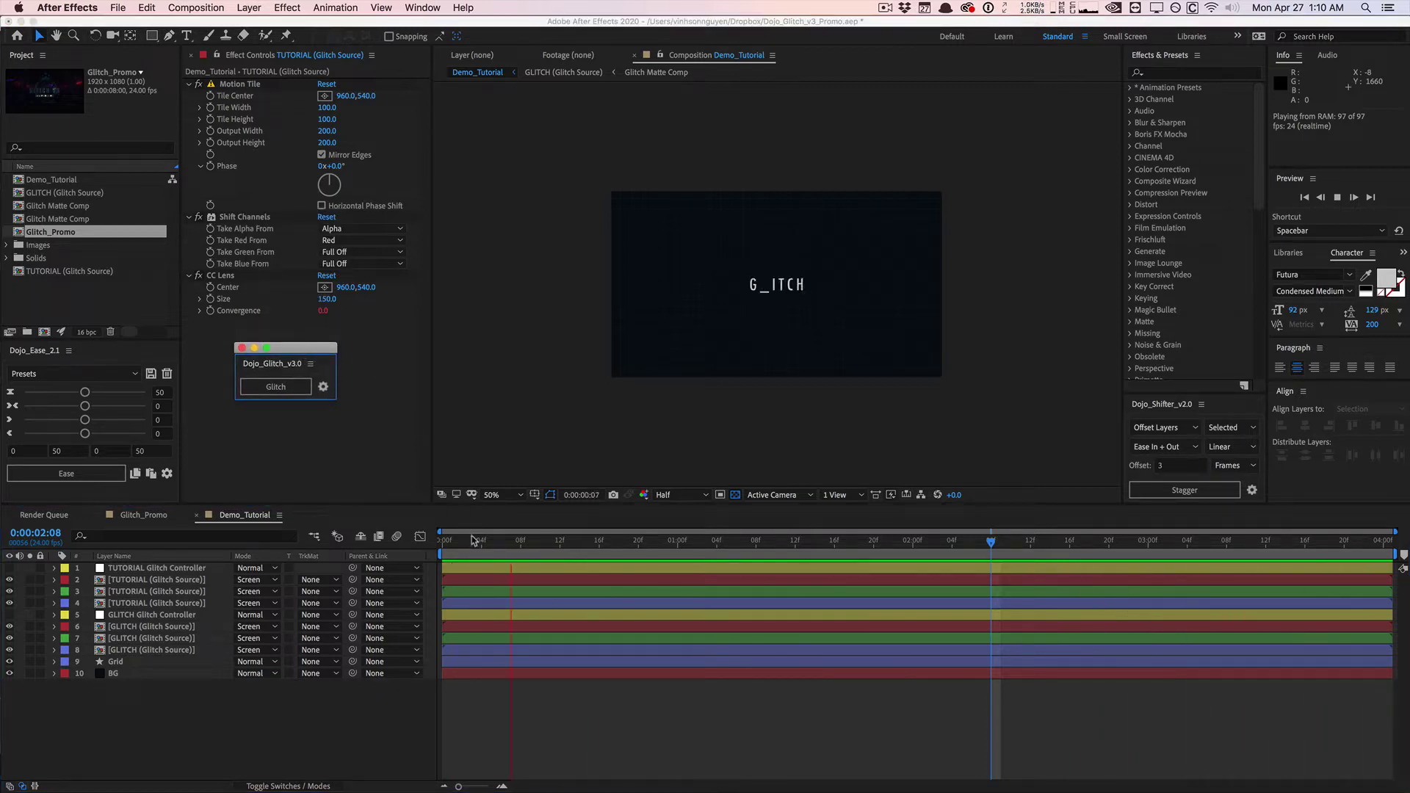
click(198, 362)
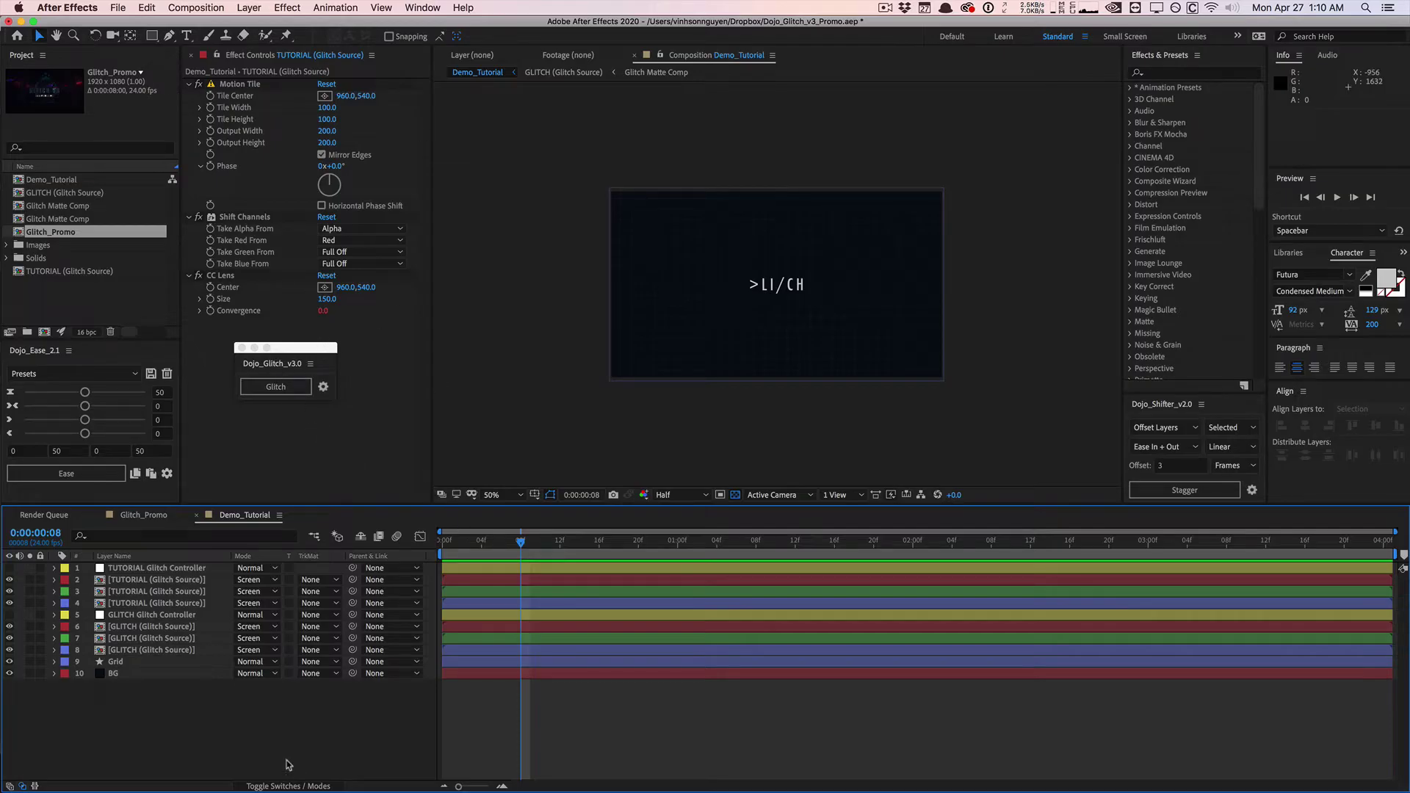
- Undo the glitch setup, delete the TUTORIAL layer, and extend GLITCH to the composition's end
key(super+z)
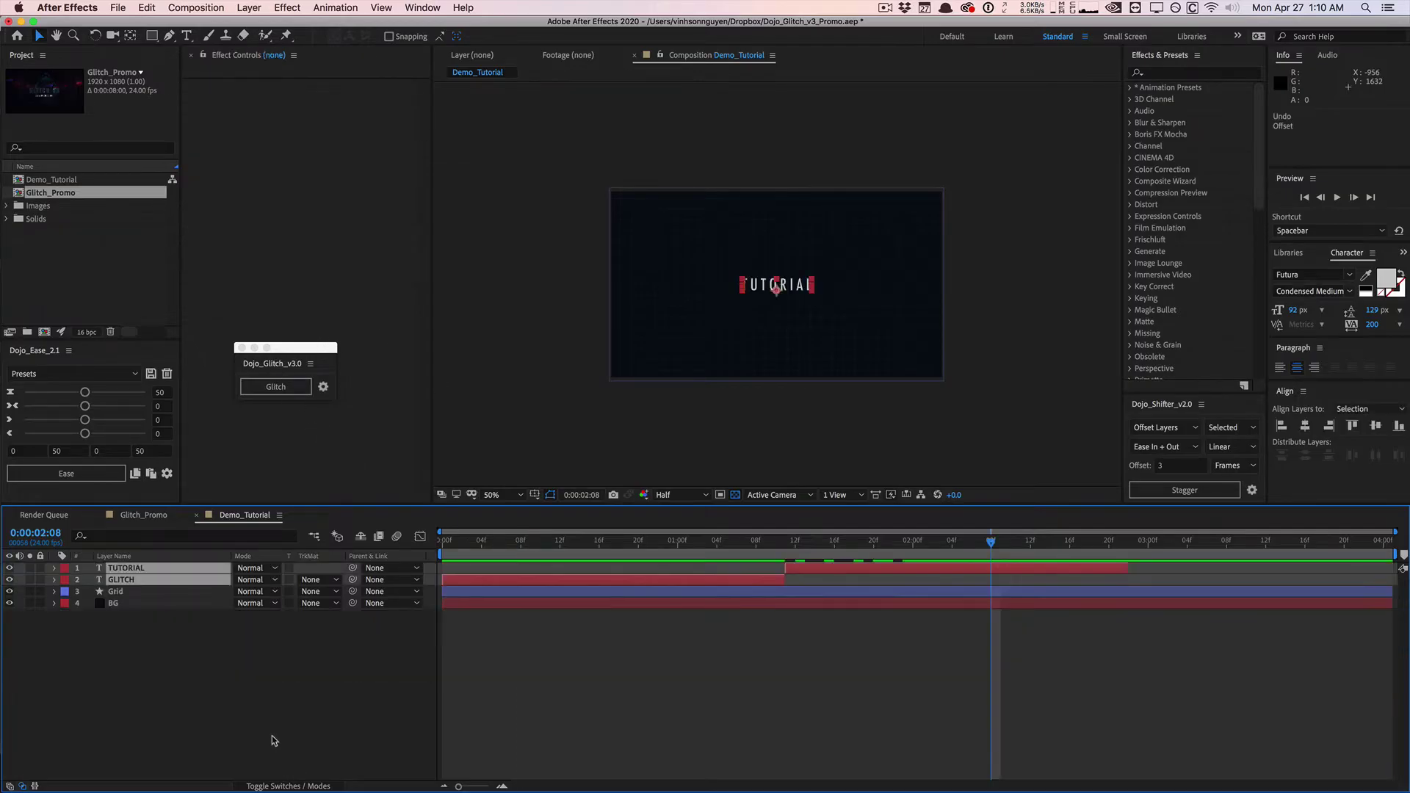
click(177, 573)
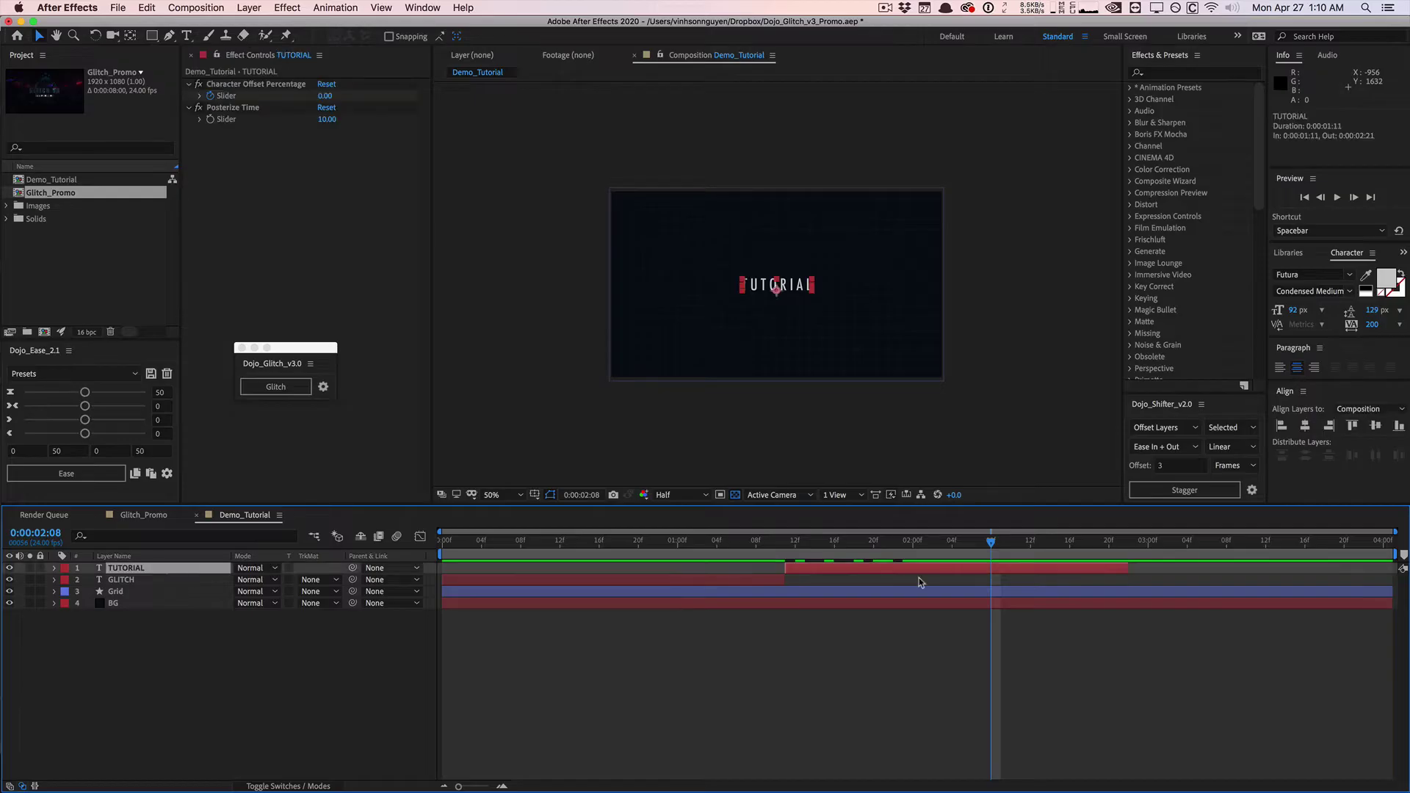
key(Delete)
drag(783, 566, 1380, 566)
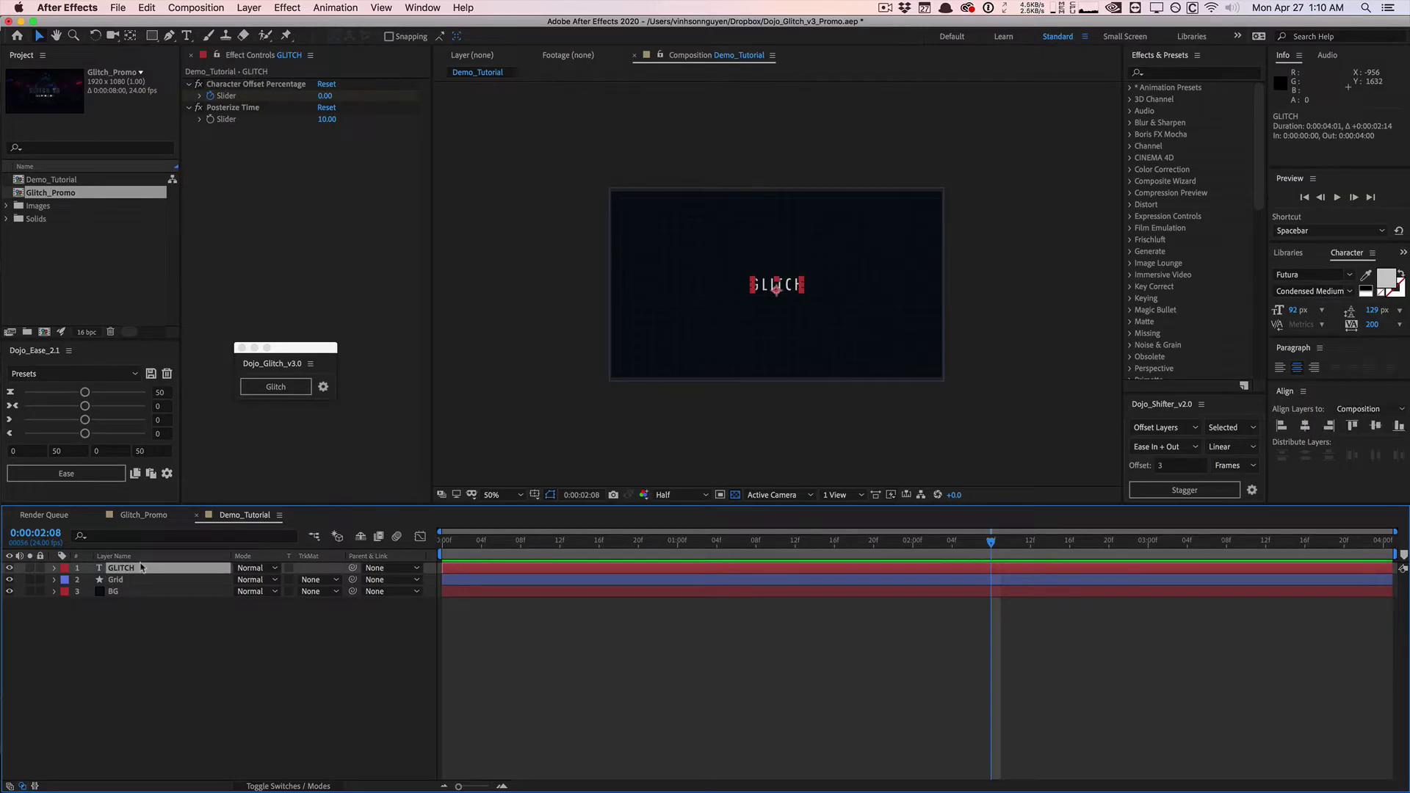
- Regenerate the Dojo Glitch setup for GLITCH alone and preview it at Fit up to 100%
click(272, 388)
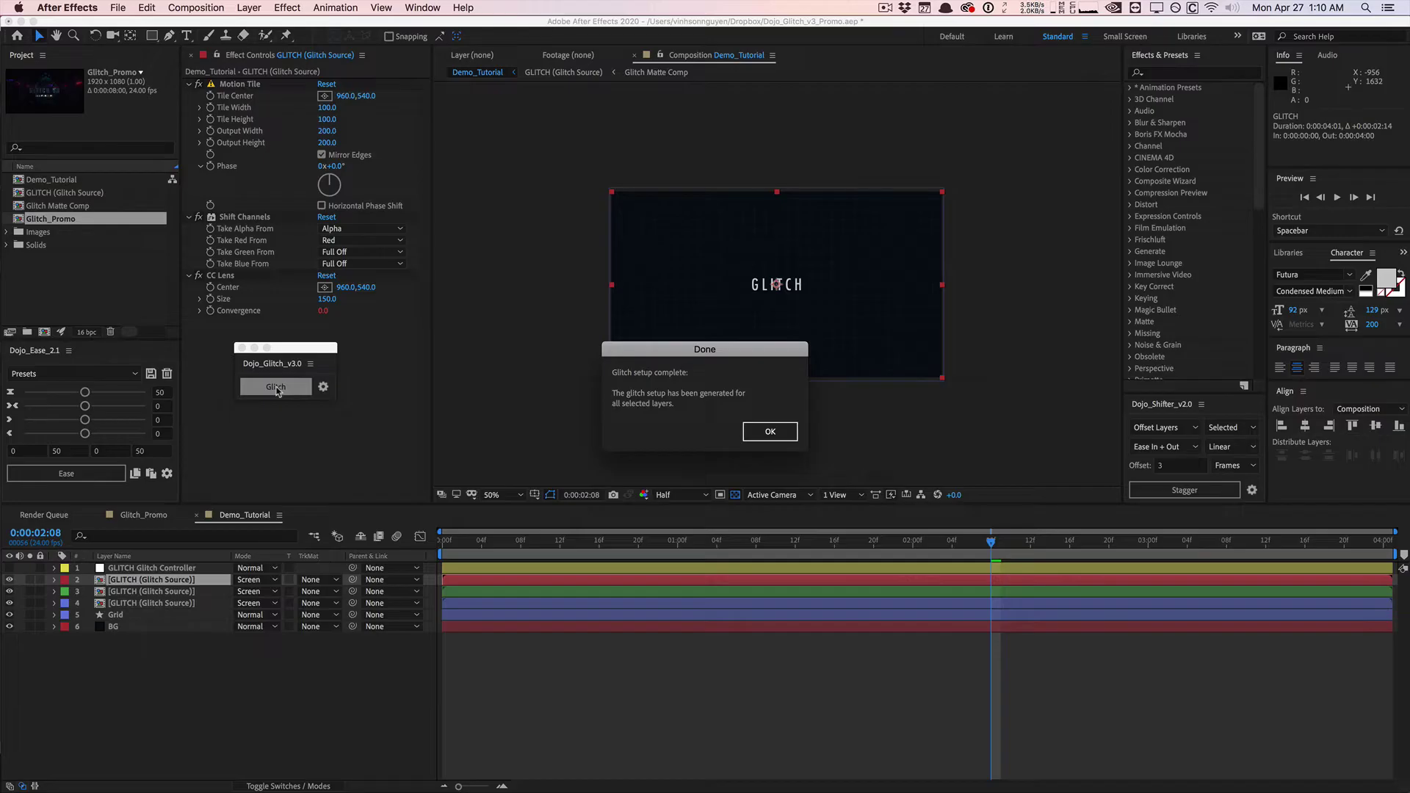
click(769, 431)
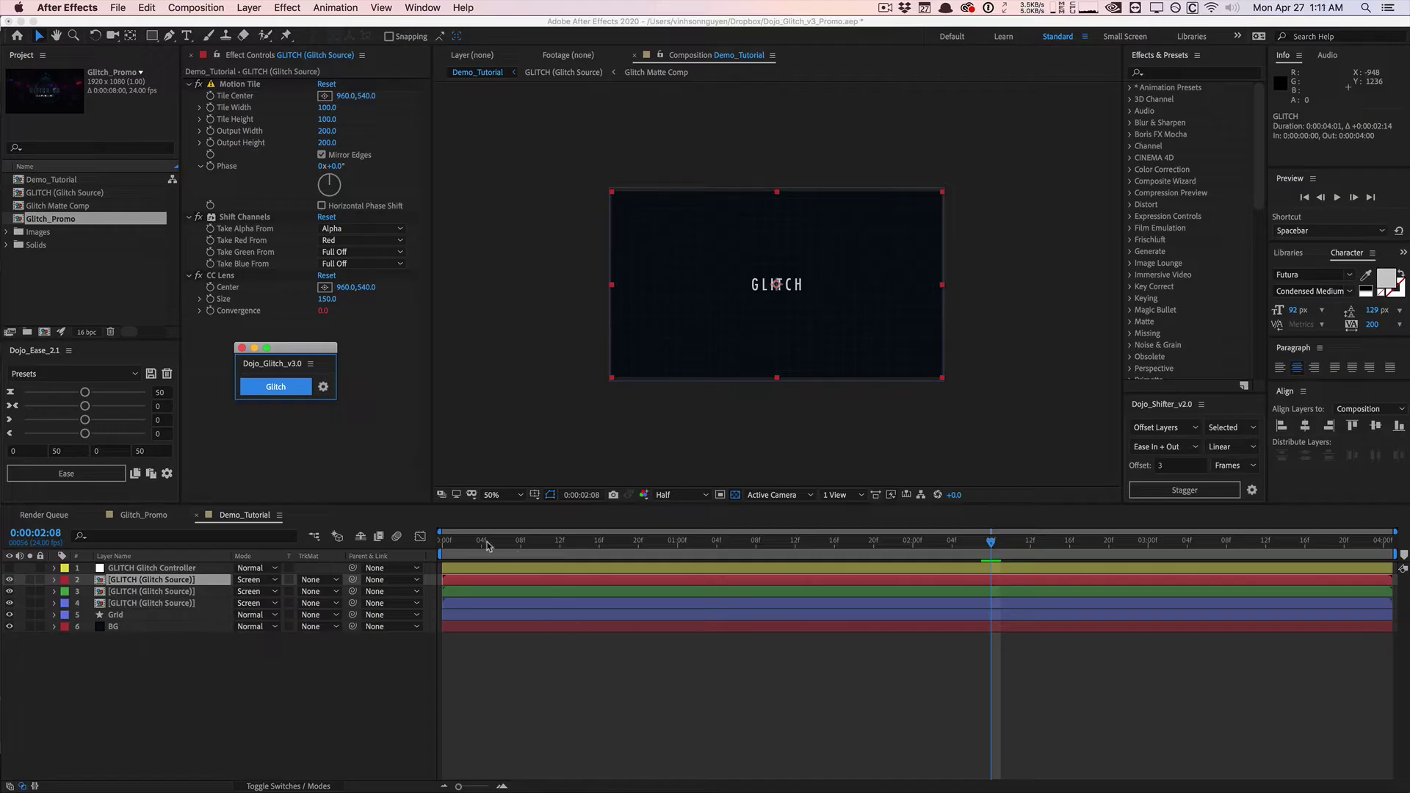
click(507, 551)
key(space)
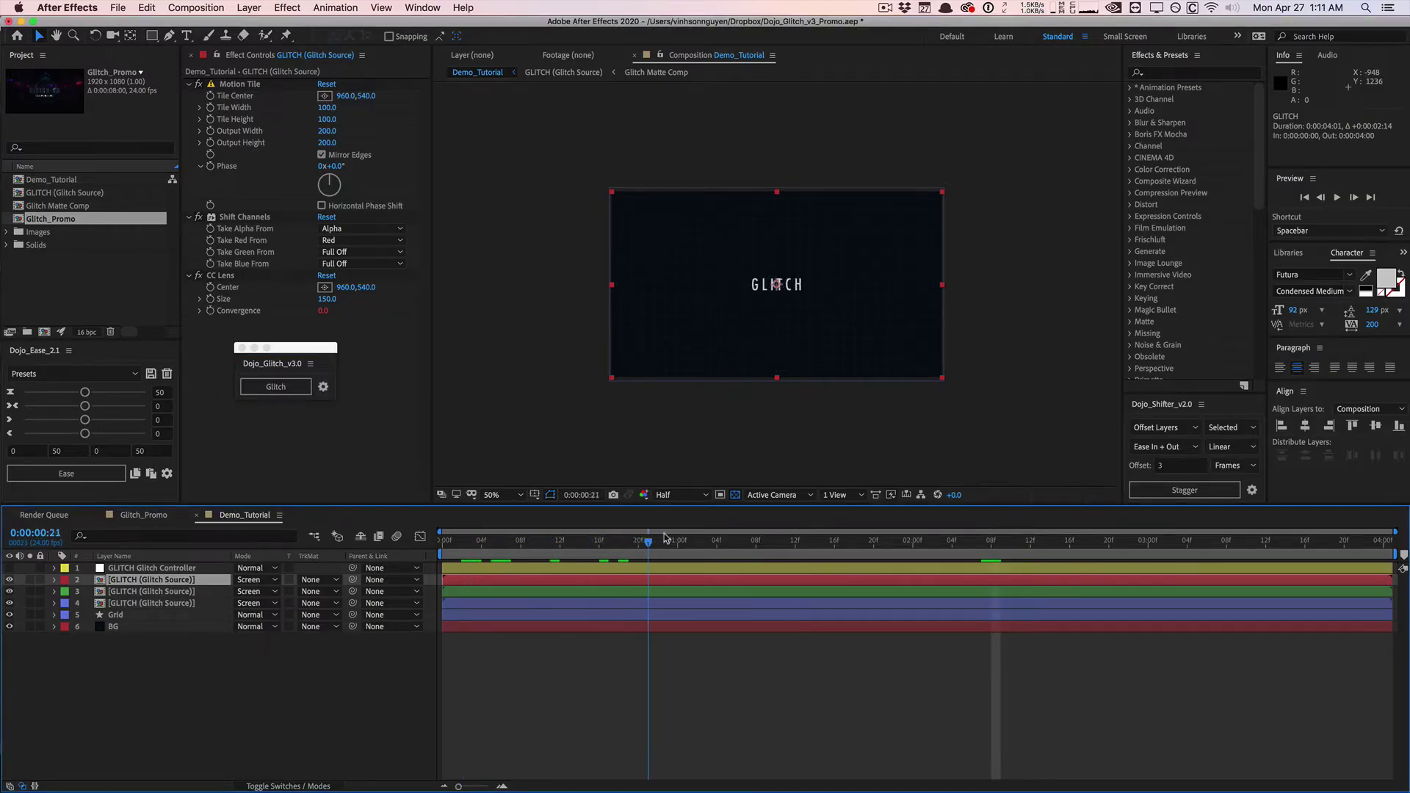
click(503, 494)
click(538, 530)
drag(628, 542, 756, 542)
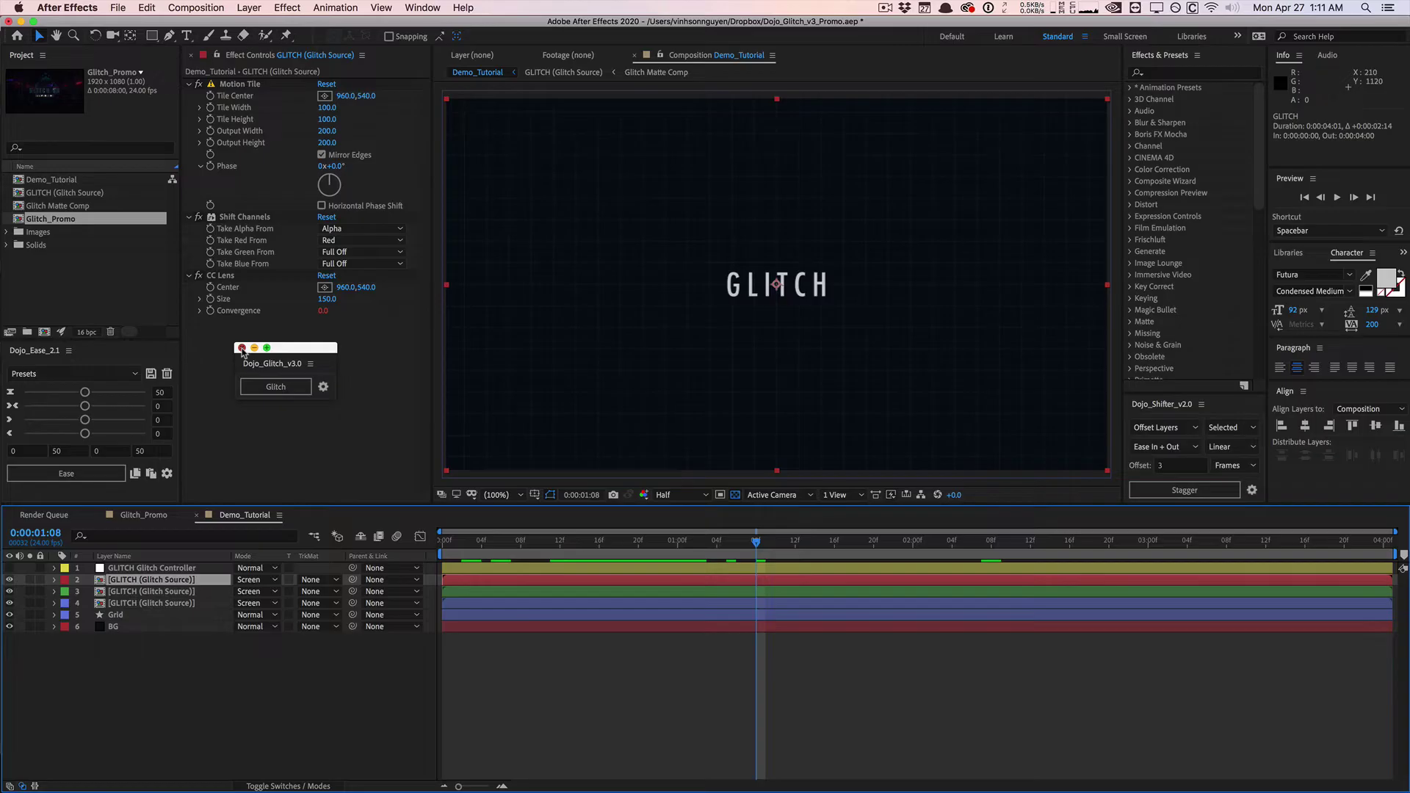
click(242, 348)
- On the GLITCH Glitch Controller, set Glitch Intensity 500 and Glitch Probability 15%, then preview
click(204, 569)
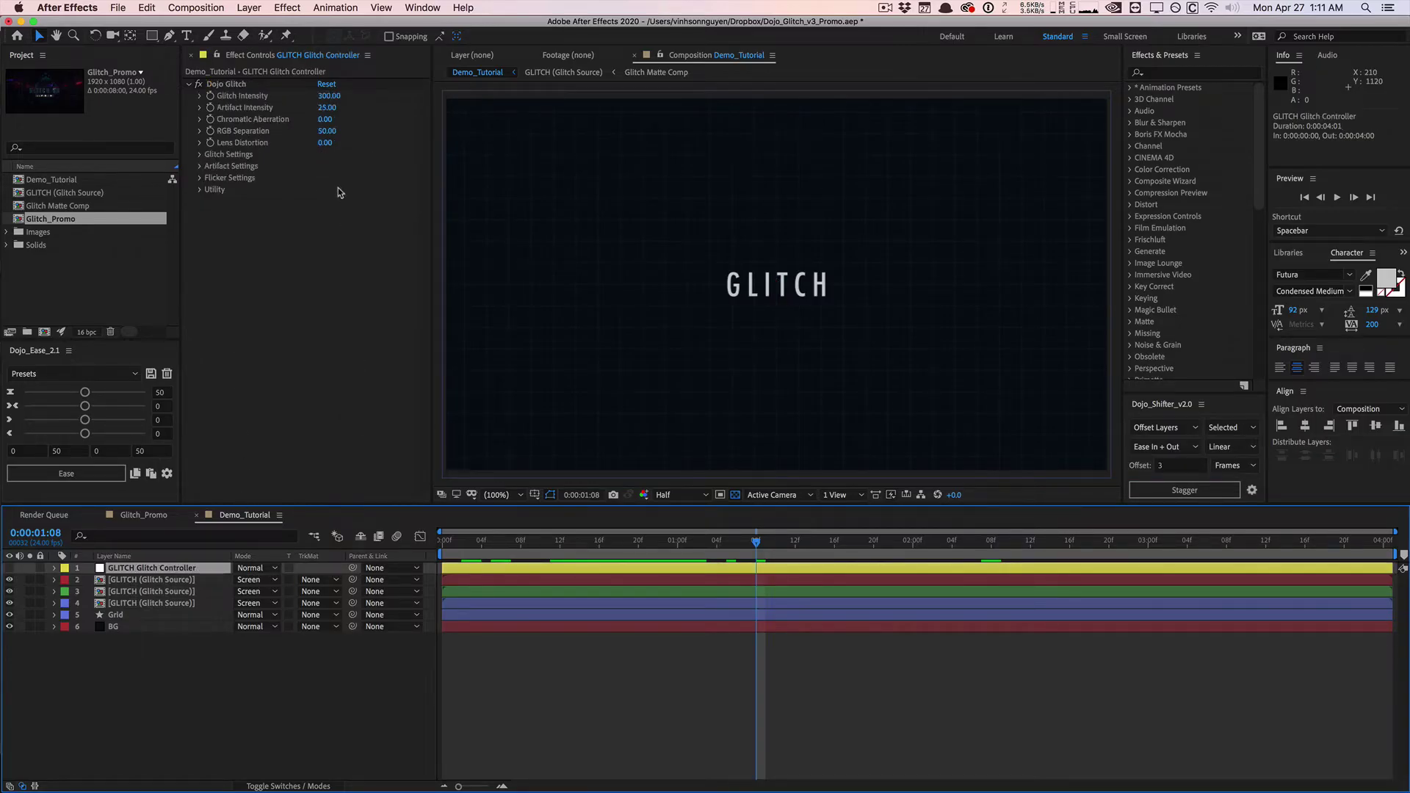
click(335, 97)
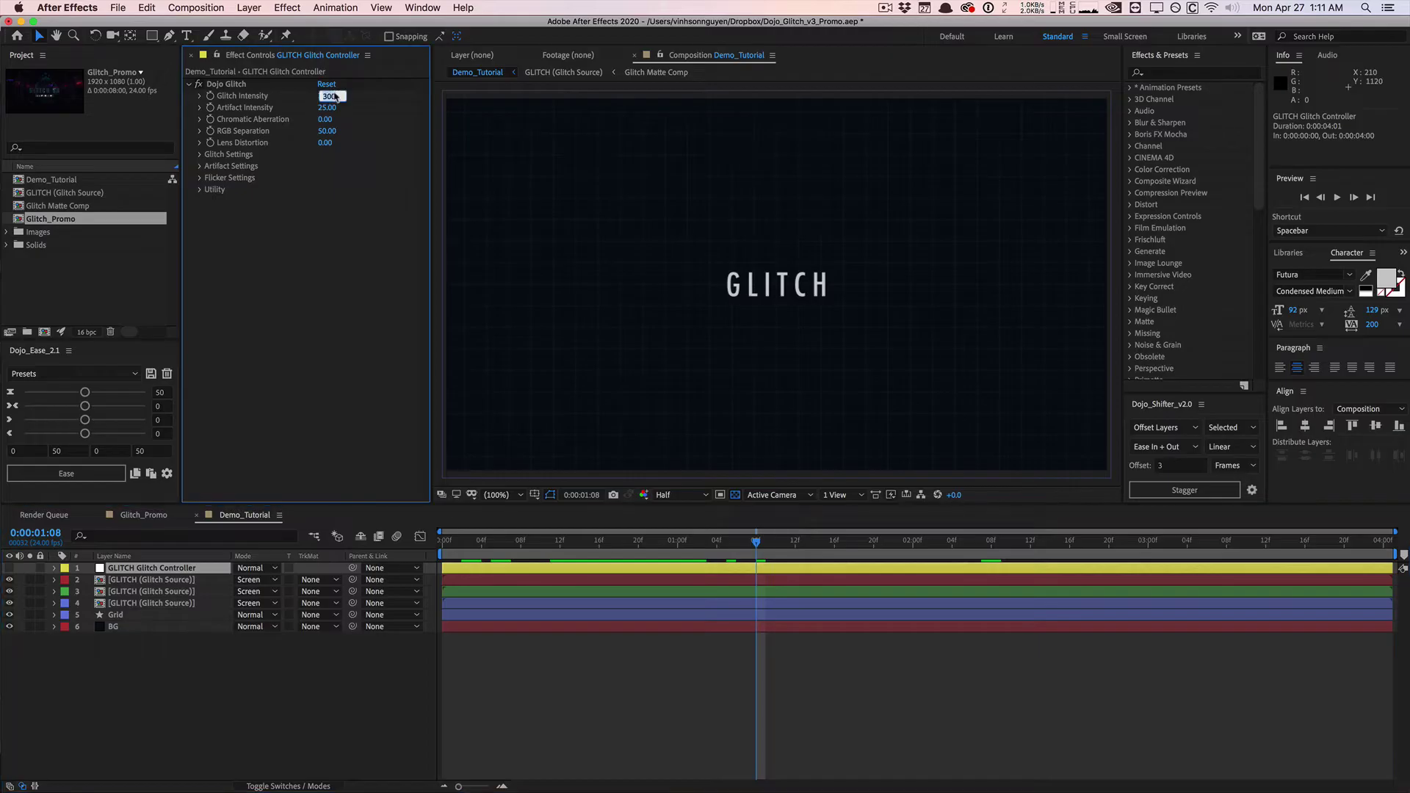
text(500)
key(Return)
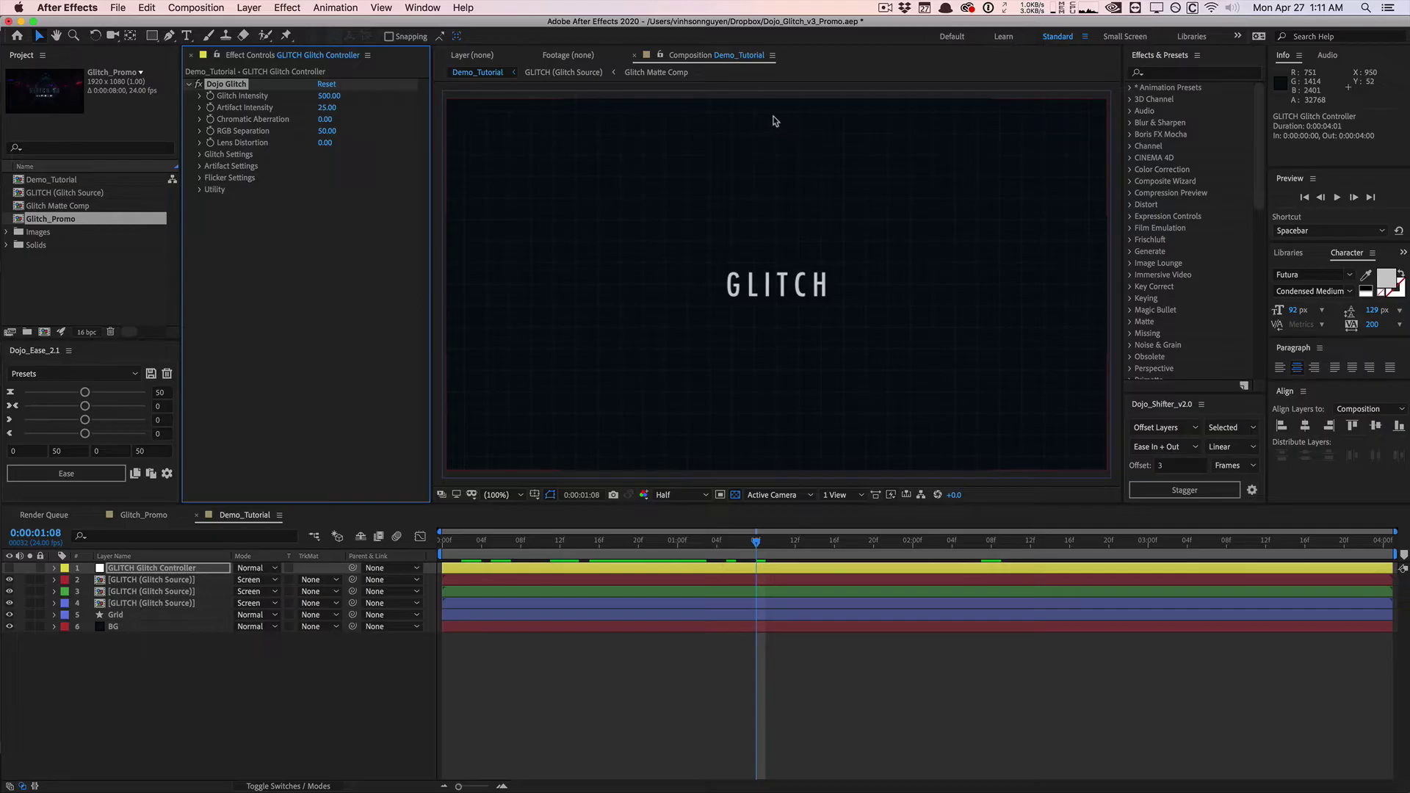
click(201, 155)
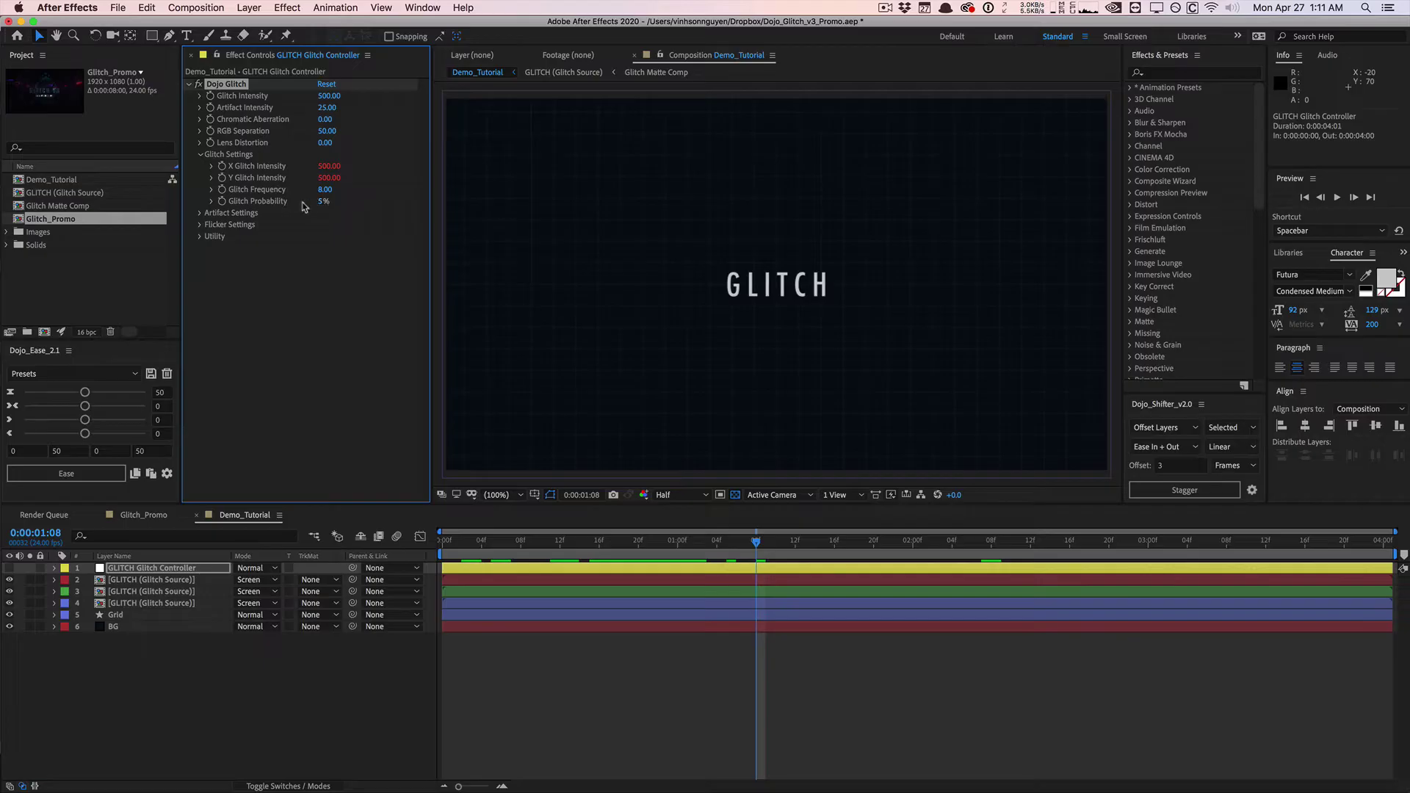
click(322, 203)
text(15)
key(Return)
key(space)
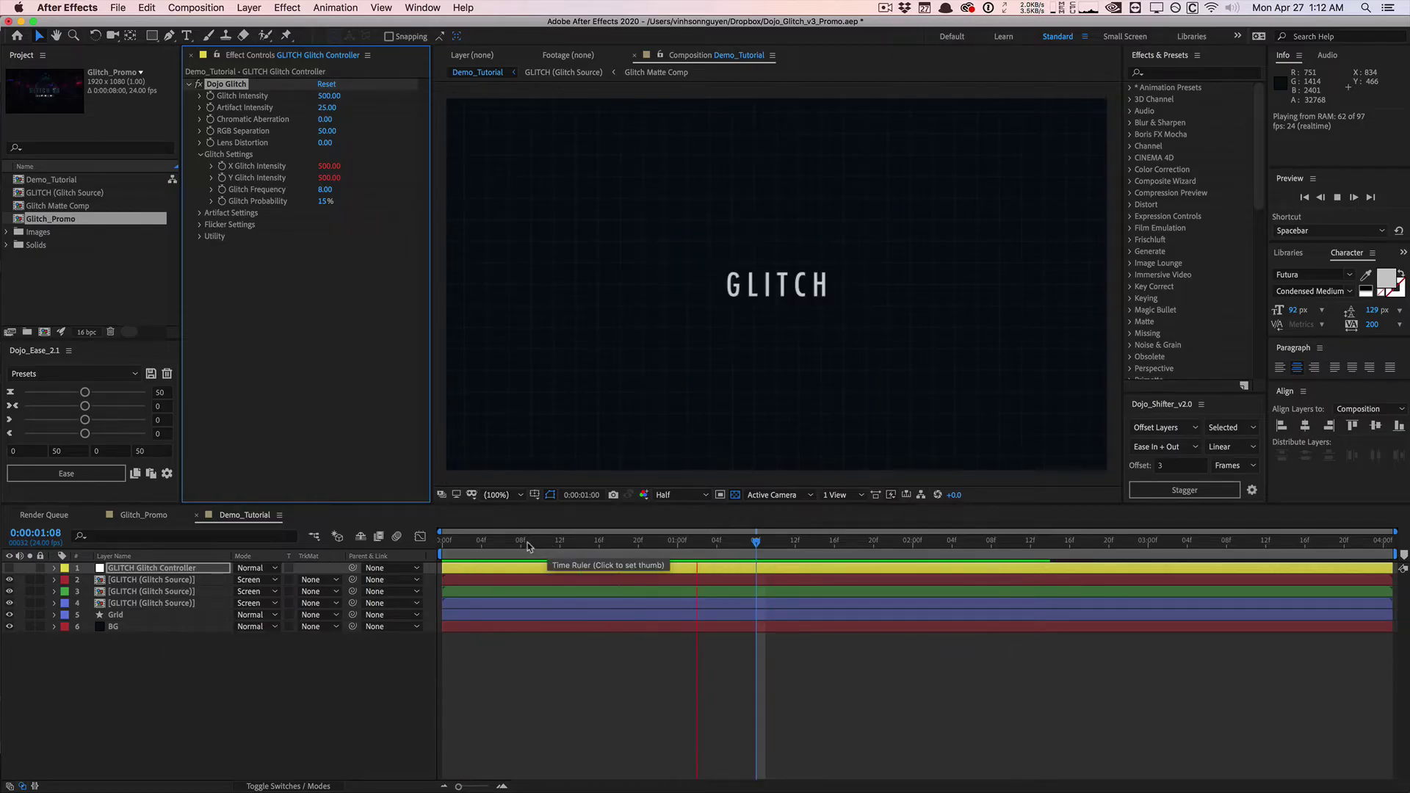
- Set Dojo Glitch Intensity to 300 and Artifact Intensity to 105, then preview the GLITCH title
click(570, 542)
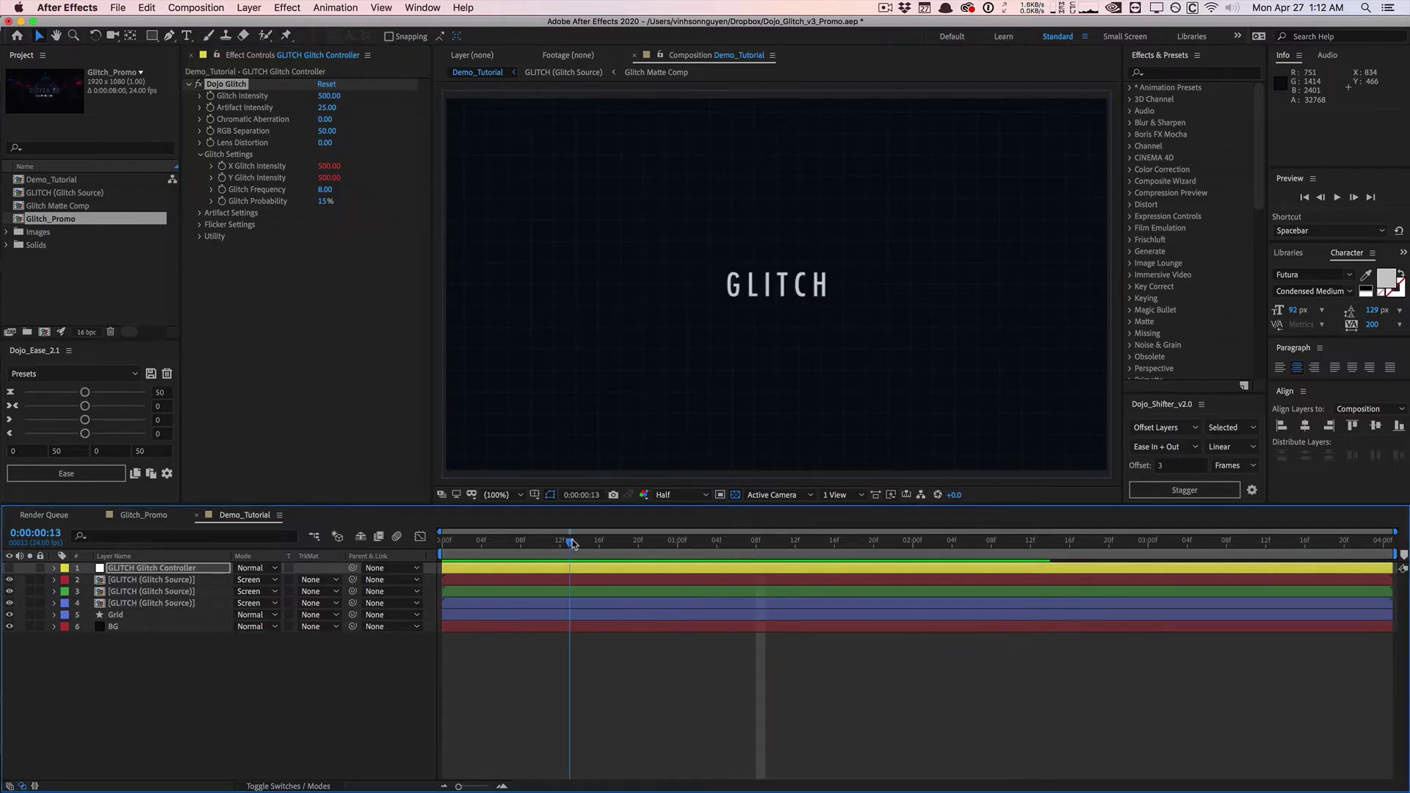
click(330, 96)
text(300)
key(Return)
drag(516, 545, 550, 540)
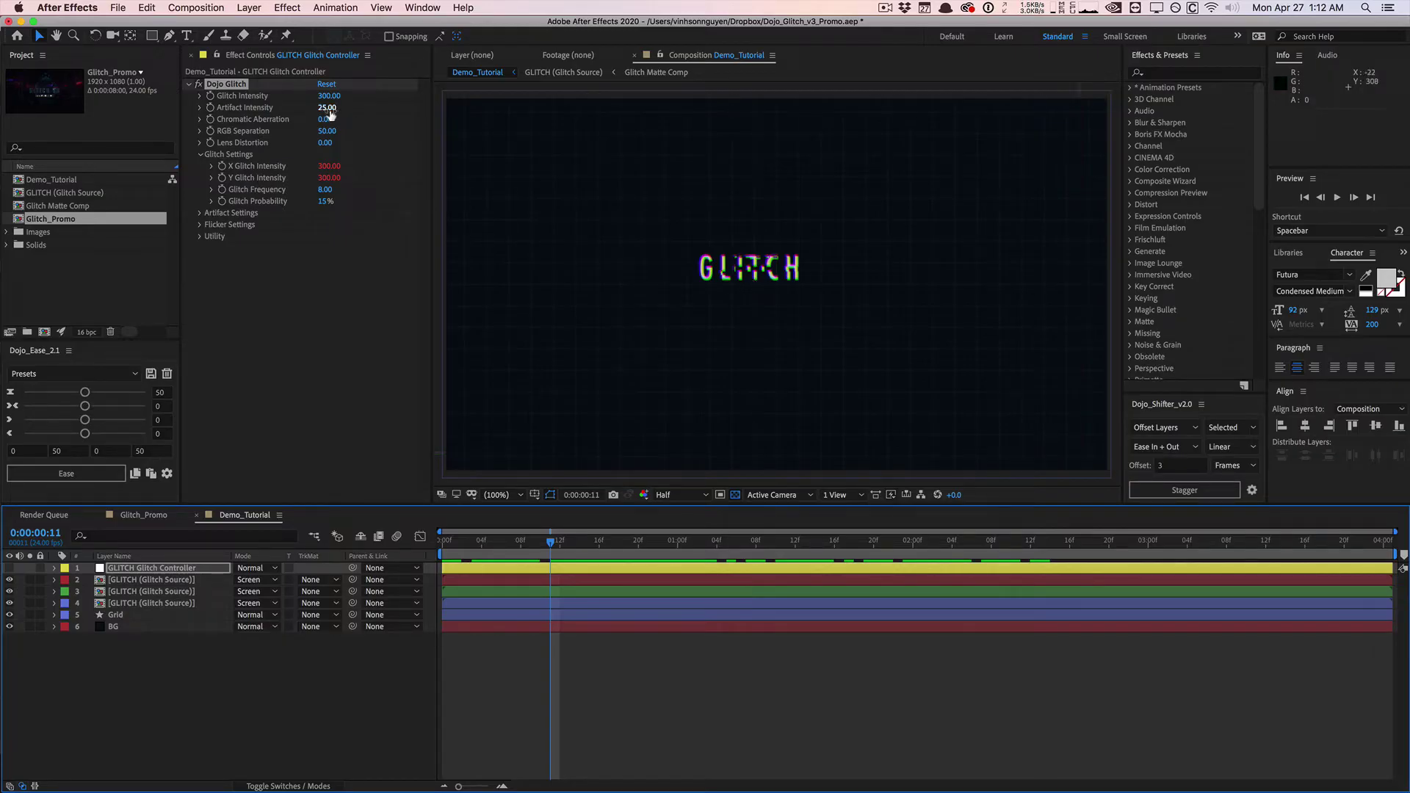
drag(330, 112, 374, 100)
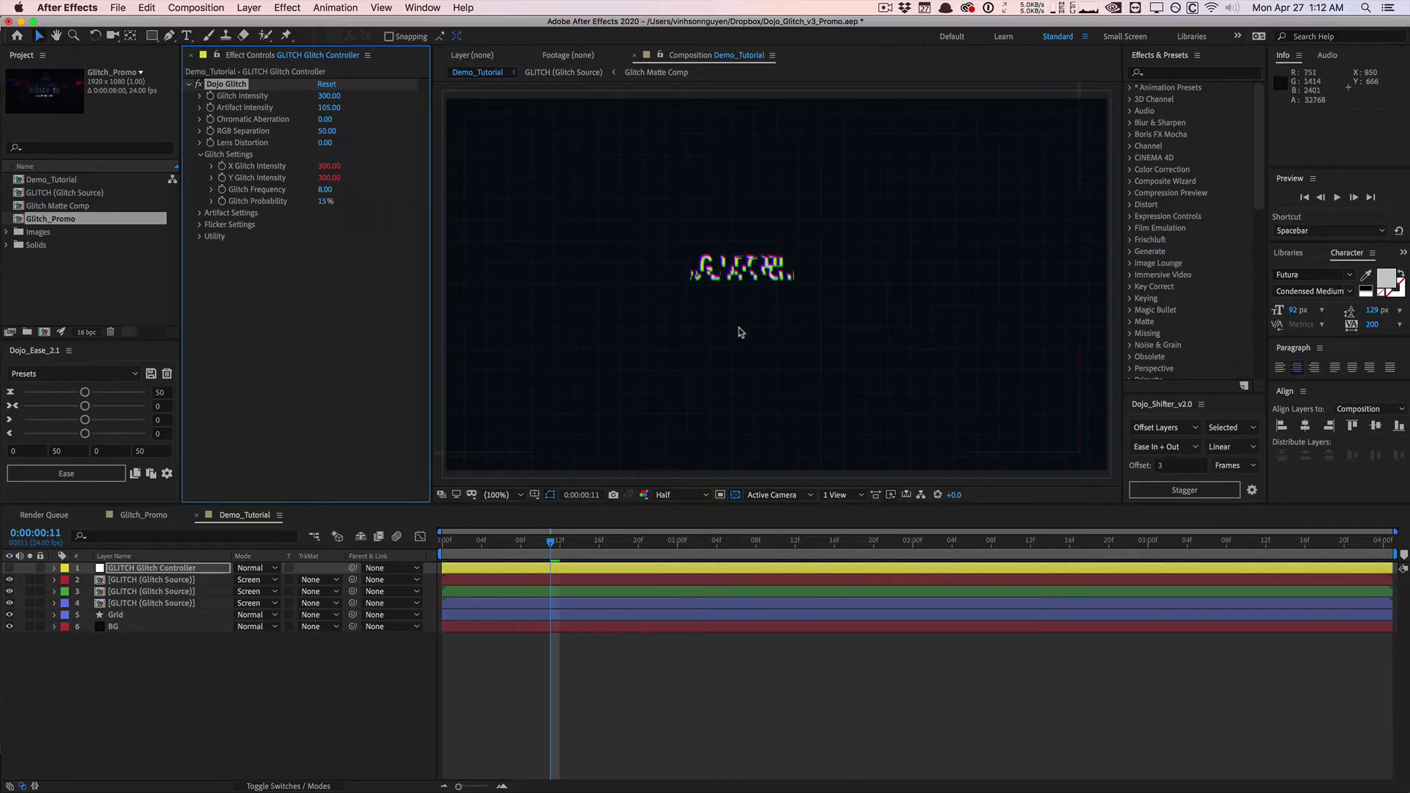
key(space)
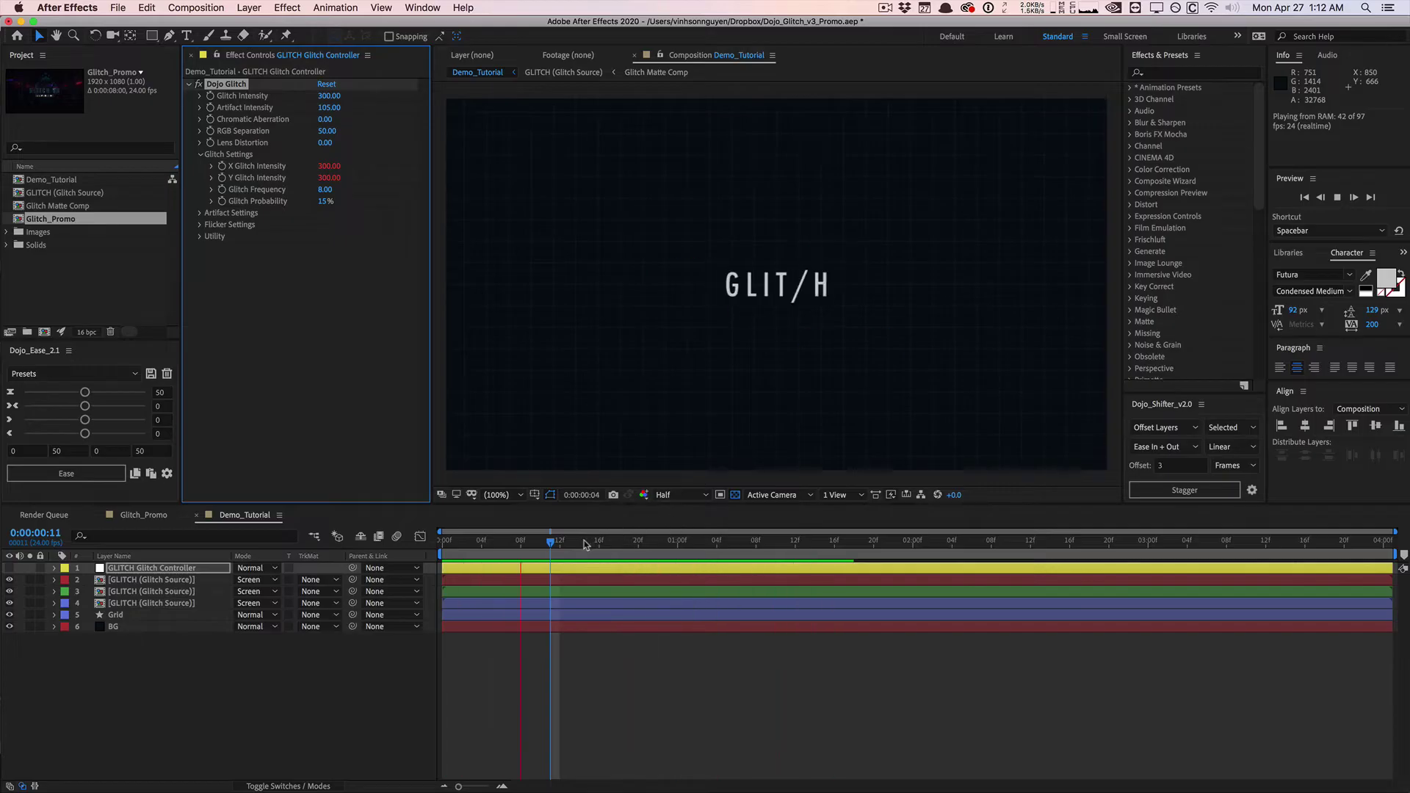
- Stop playback, return to the first frame, and set Chromatic Aberration to 8
key(space)
click(606, 542)
drag(596, 543, 443, 542)
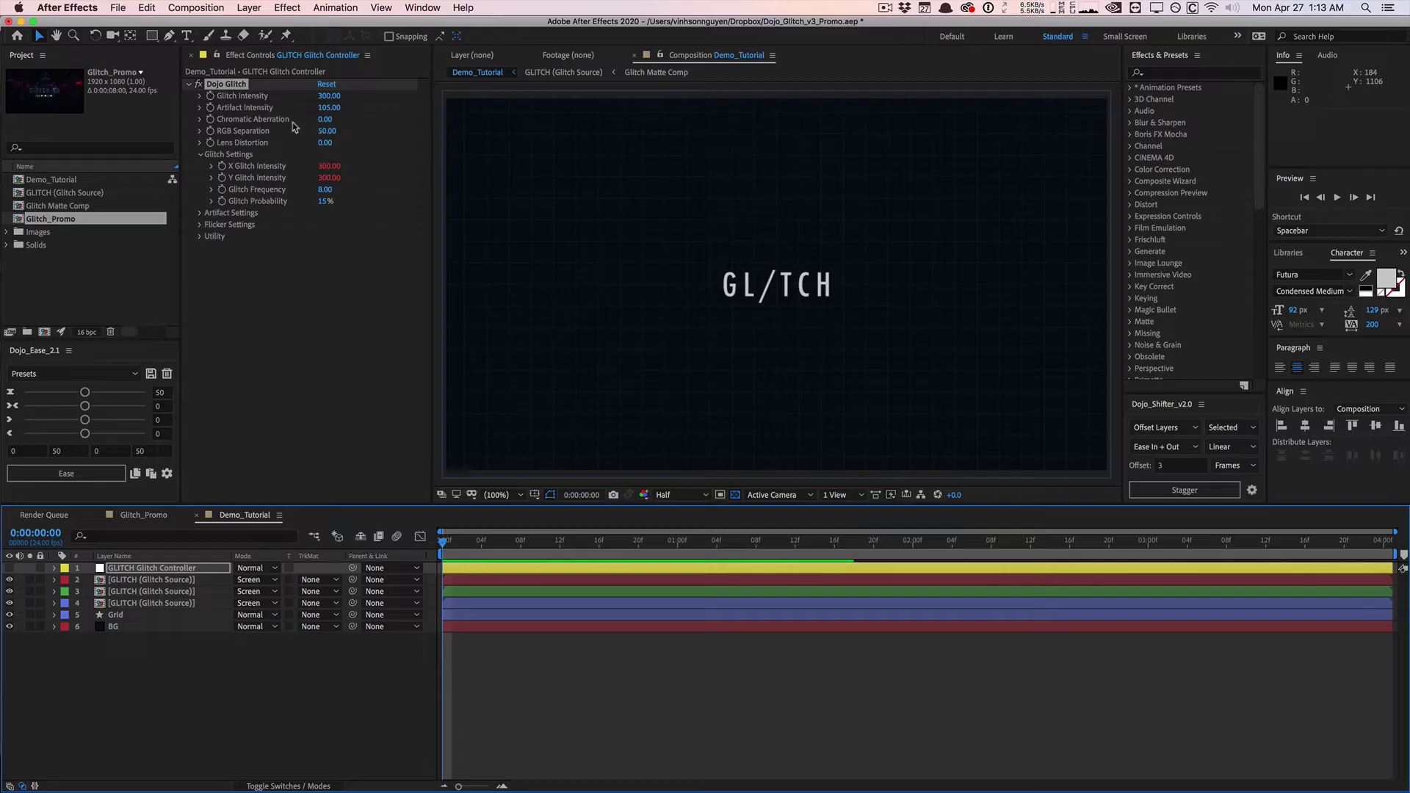
click(325, 119)
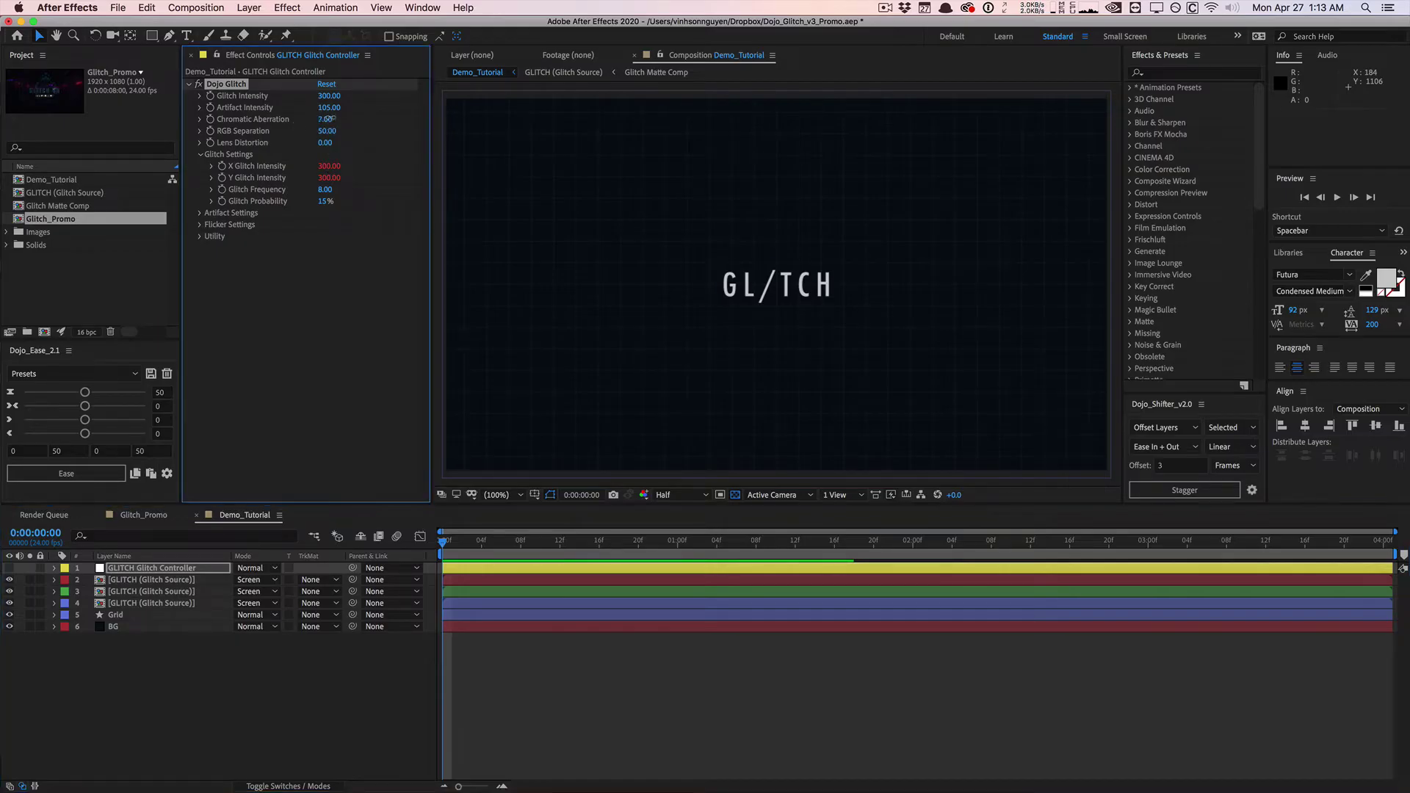
drag(331, 118, 333, 116)
key(period)
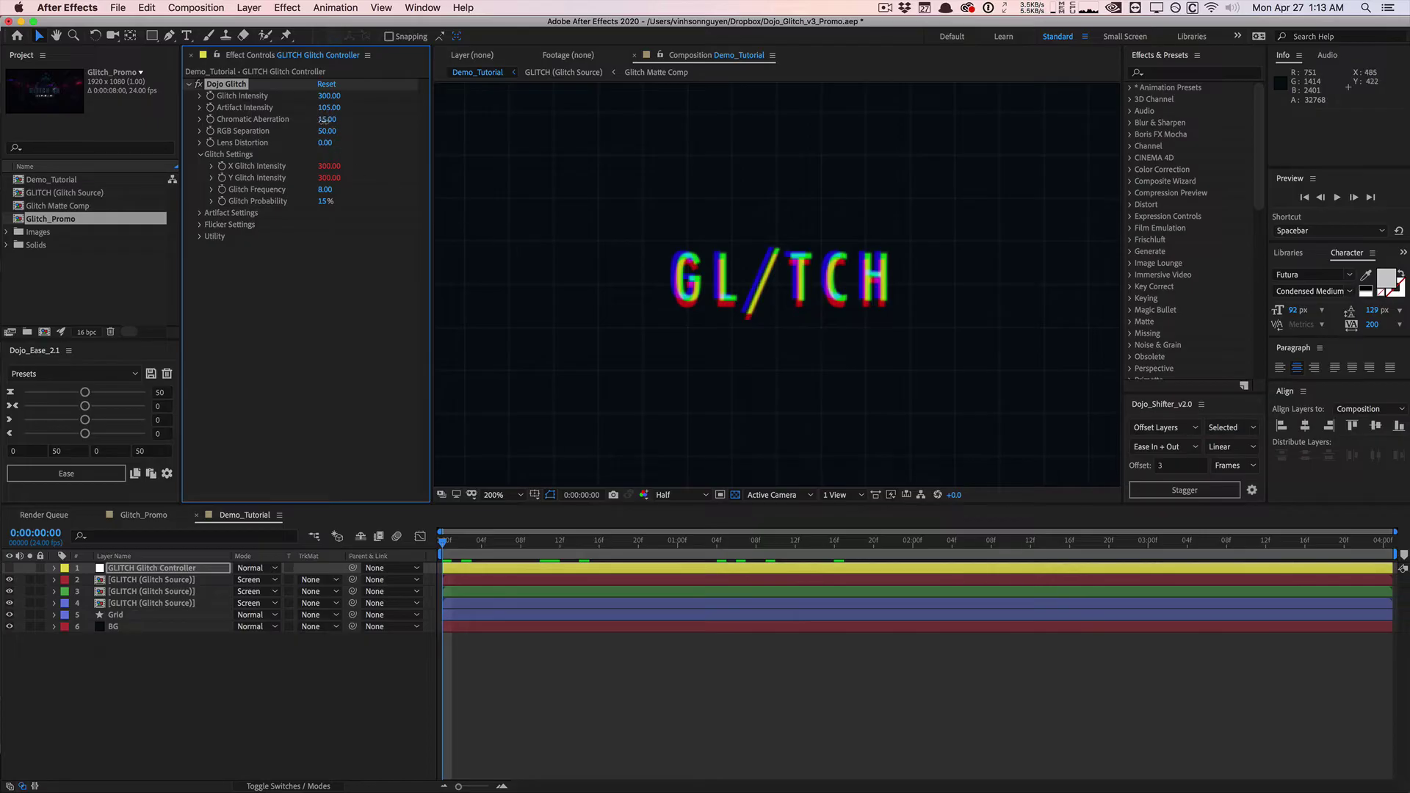
drag(328, 119, 321, 119)
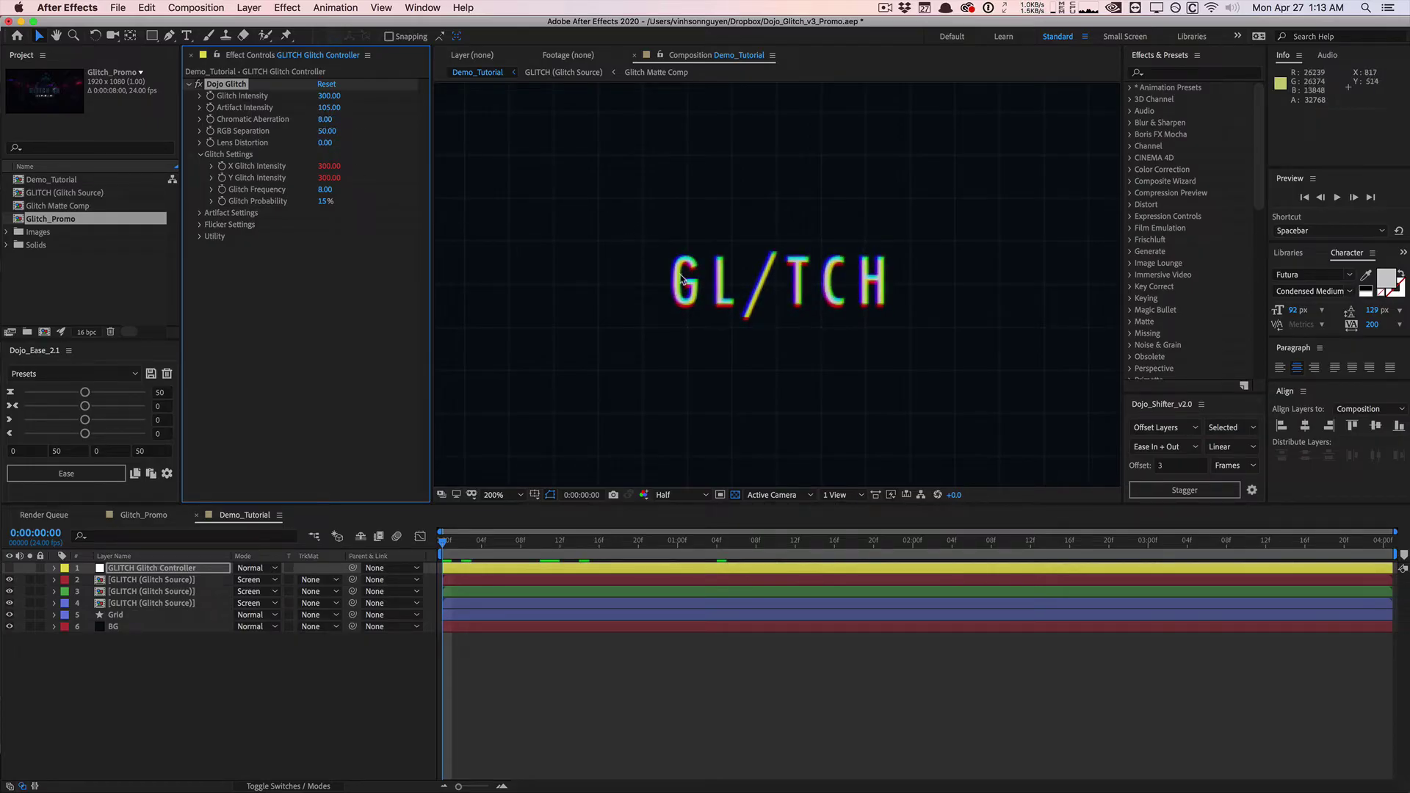
key(comma)
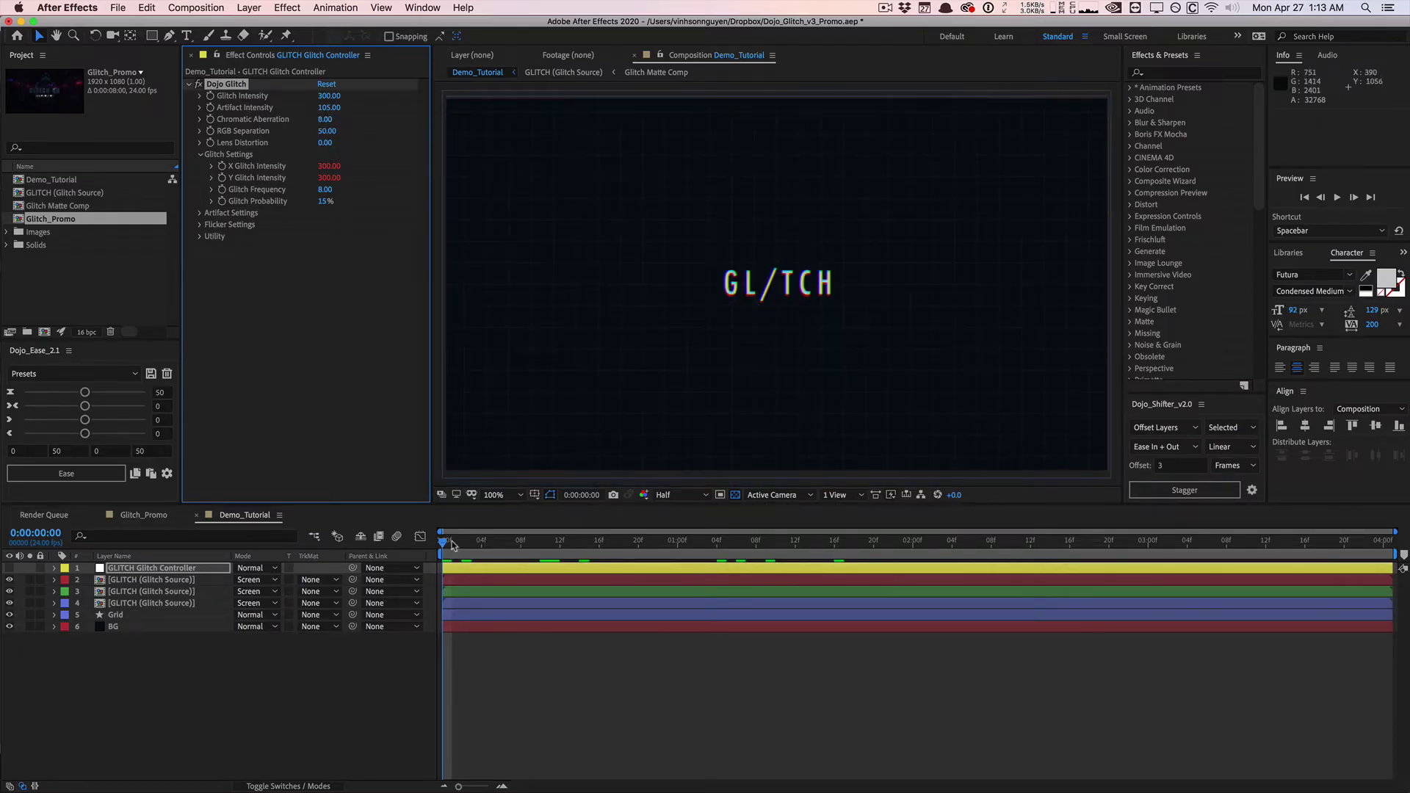
- Compare glitched and clean frames and raise RGB Separation to 305 for a wider colour split
drag(450, 540, 561, 539)
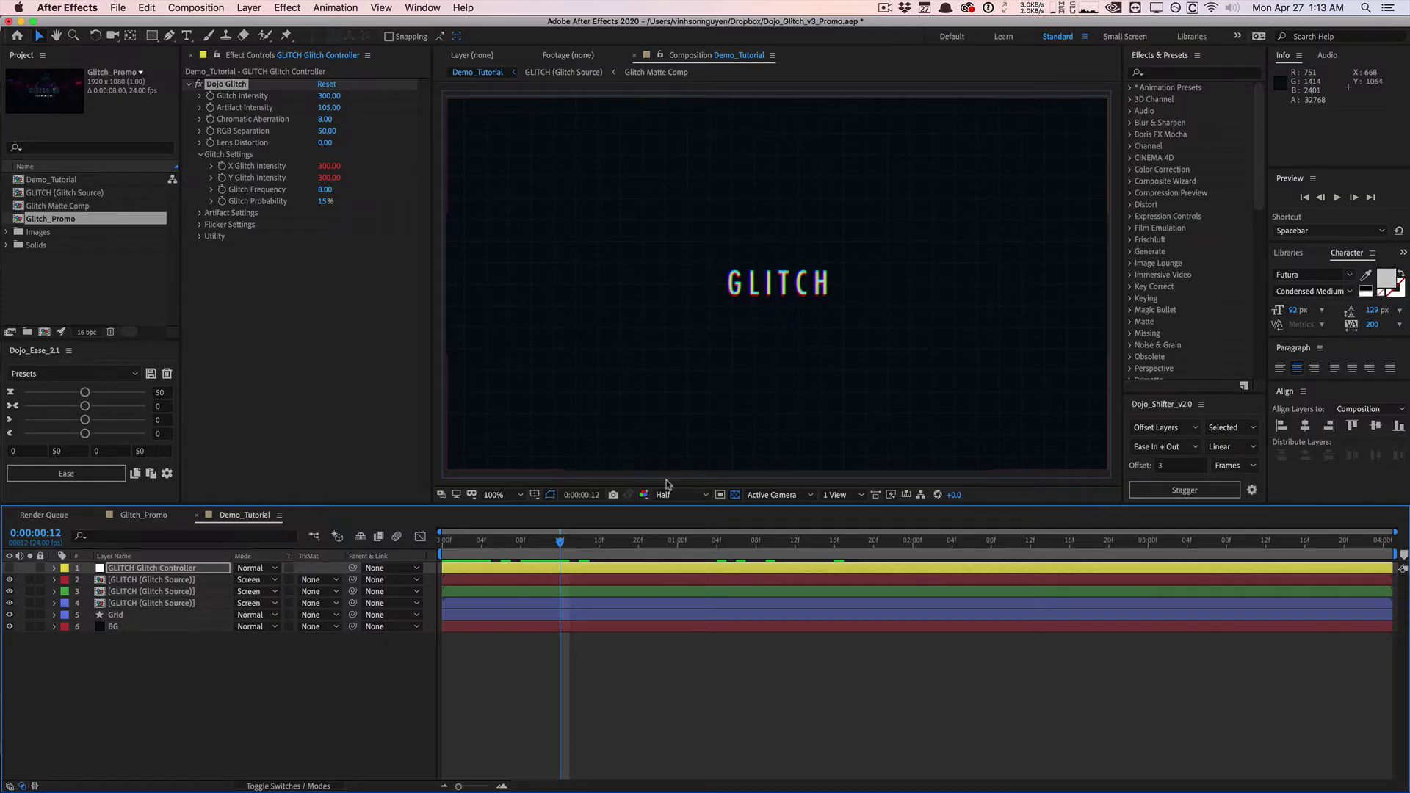
key(space)
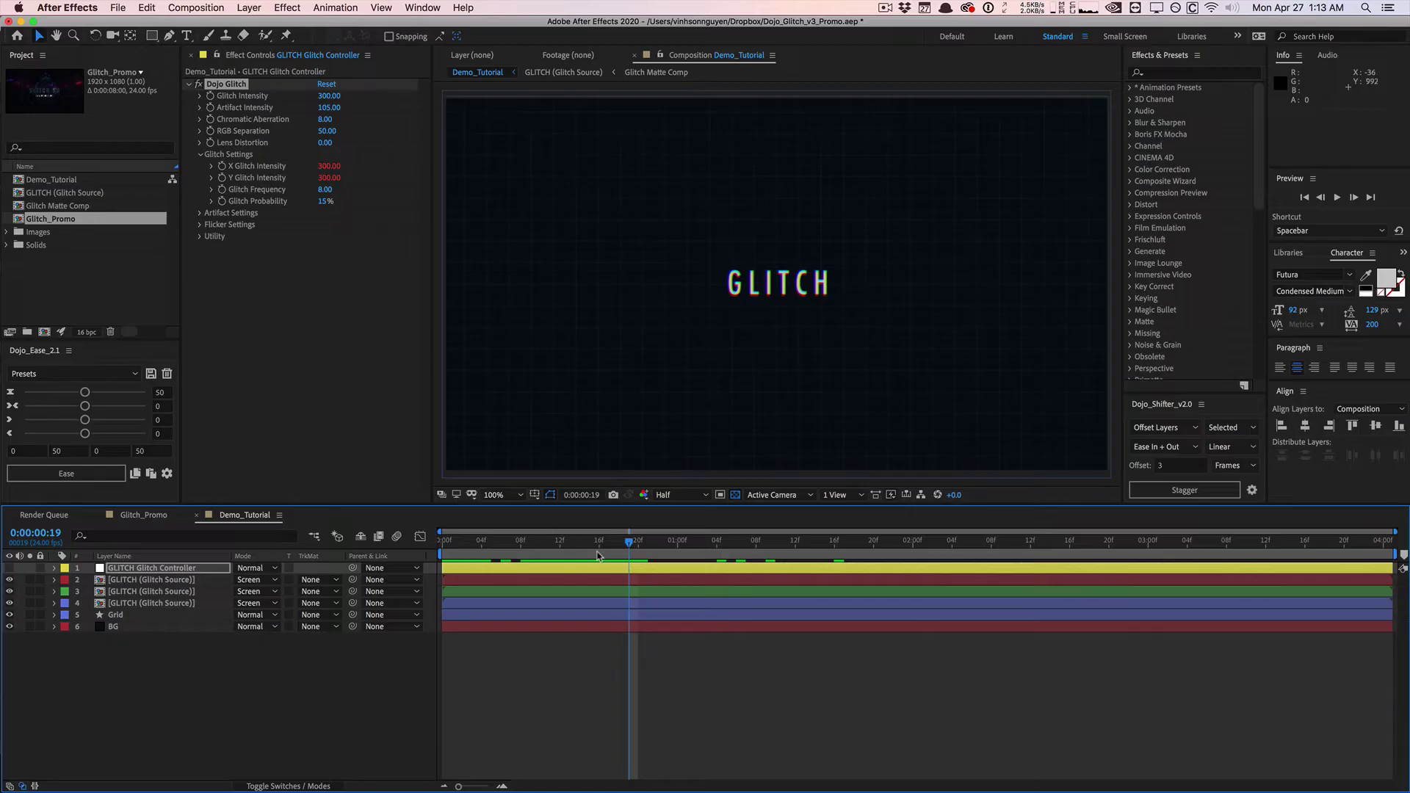
drag(595, 541, 720, 526)
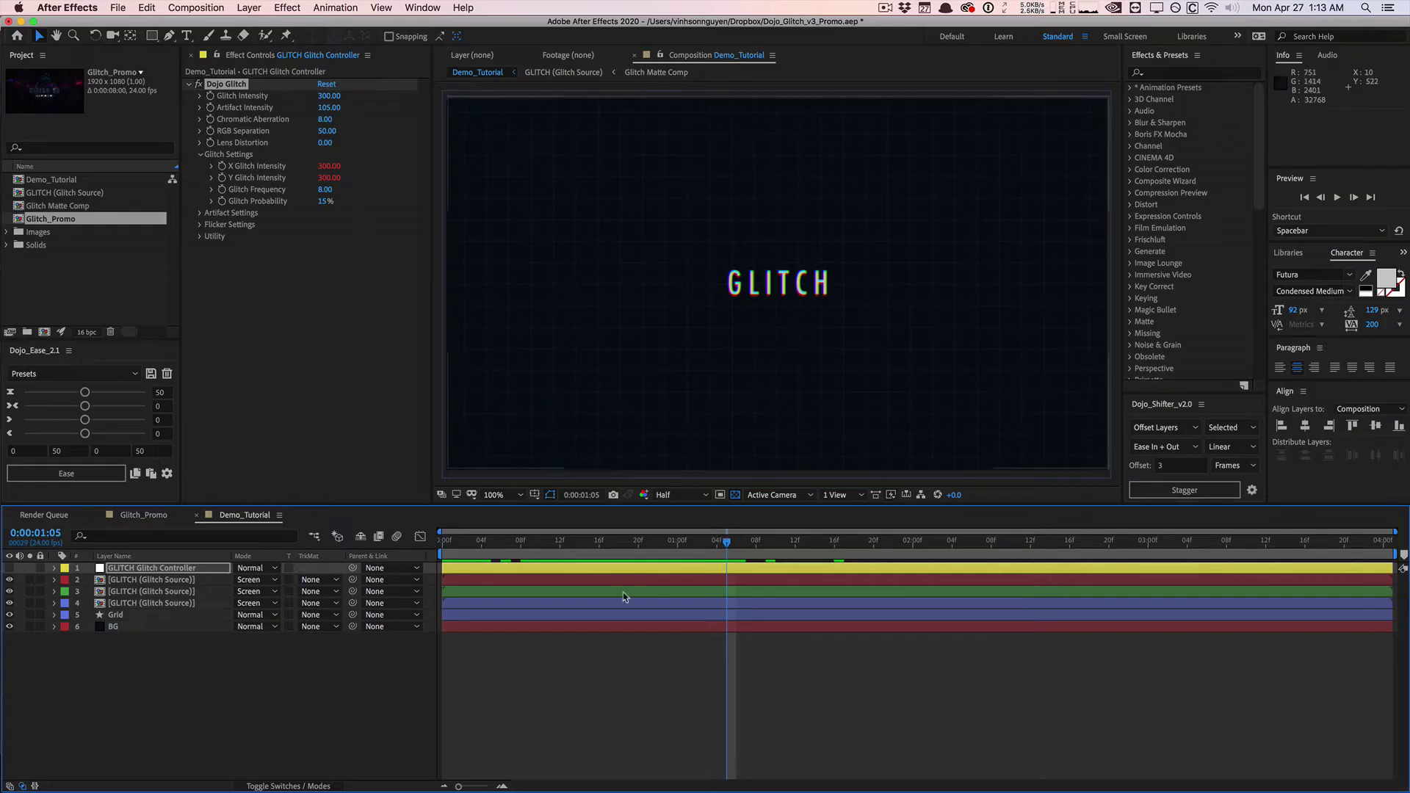
click(550, 540)
drag(580, 535, 551, 531)
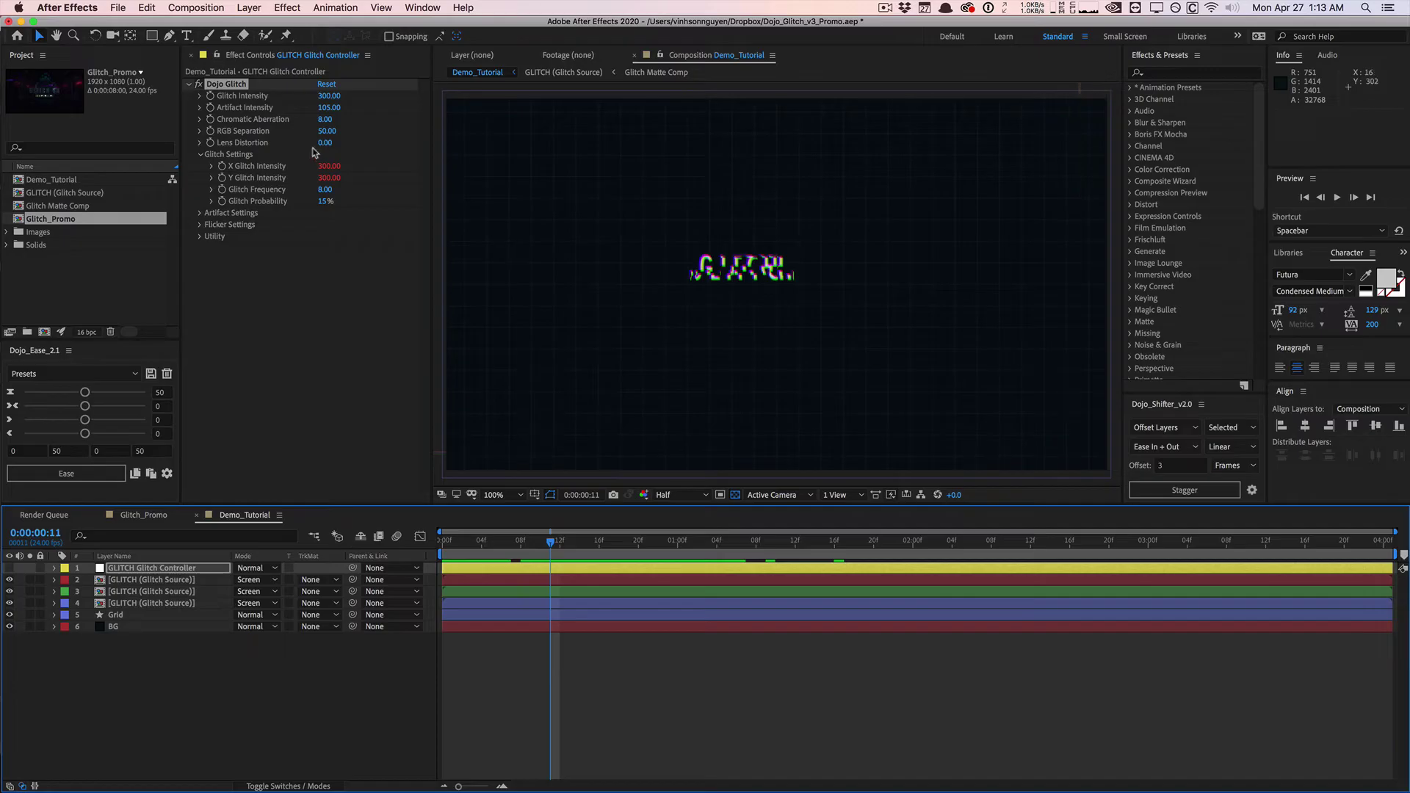
drag(327, 135, 489, 122)
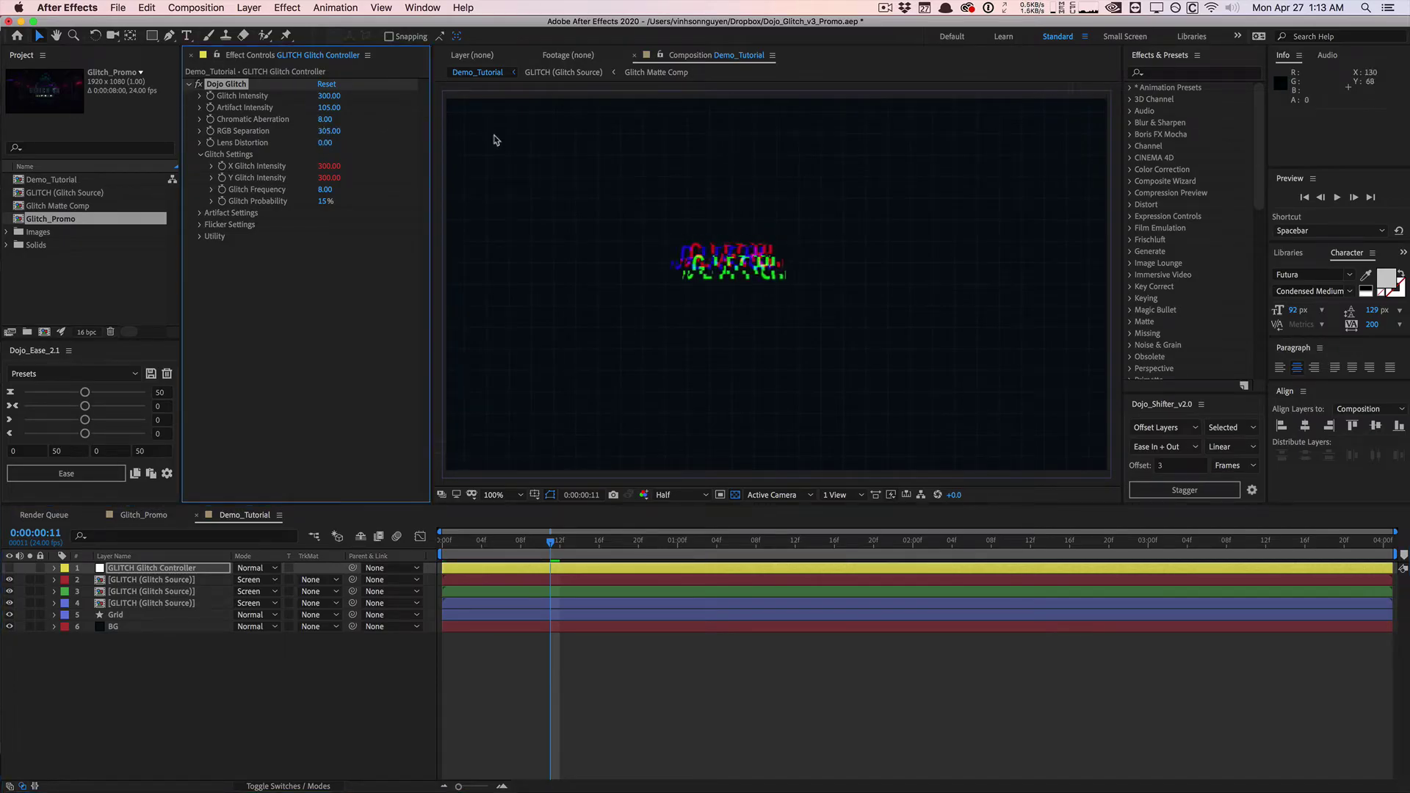
drag(552, 542, 573, 539)
key(Page_Up)
key(Page_Up)
key(Page_Up)
key(Page_Up)
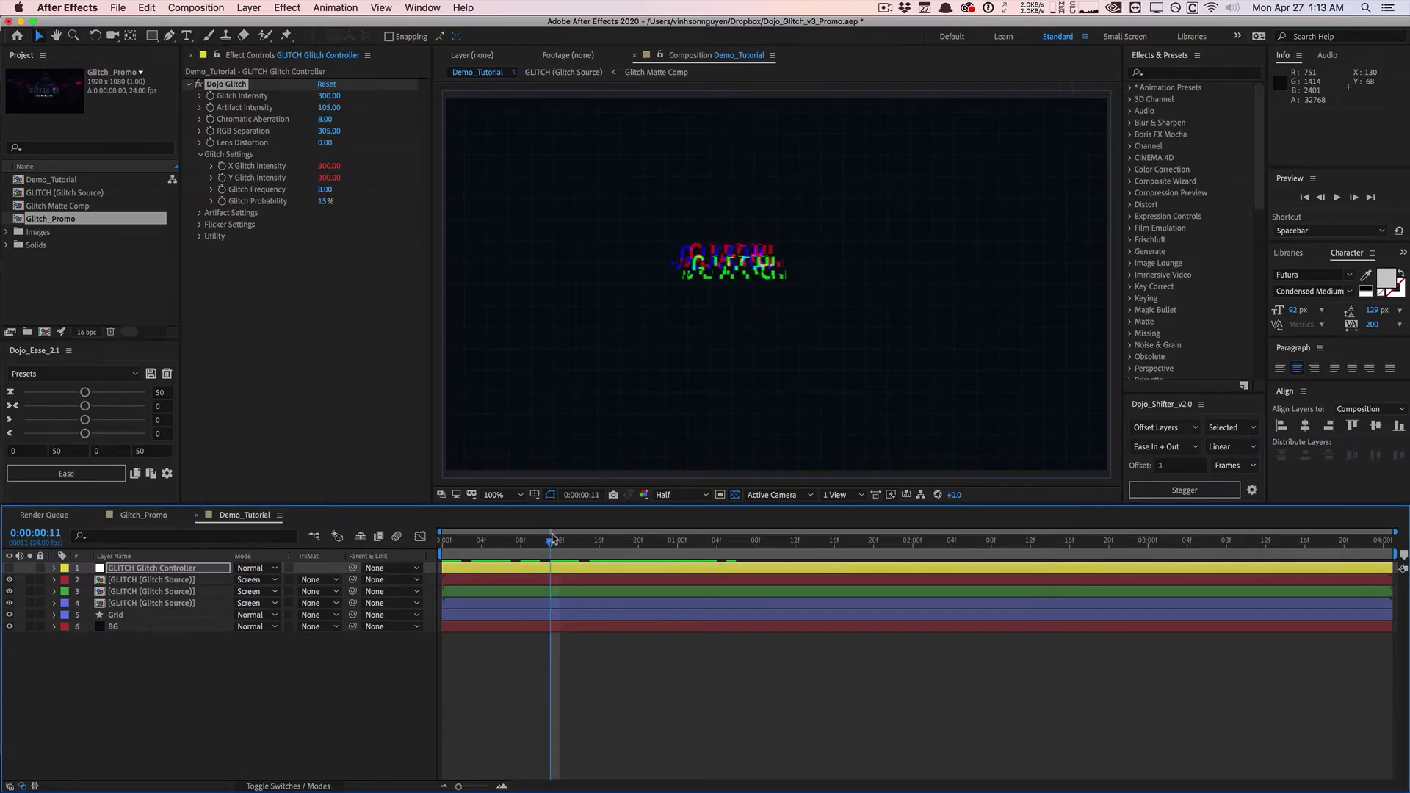
drag(573, 539, 668, 539)
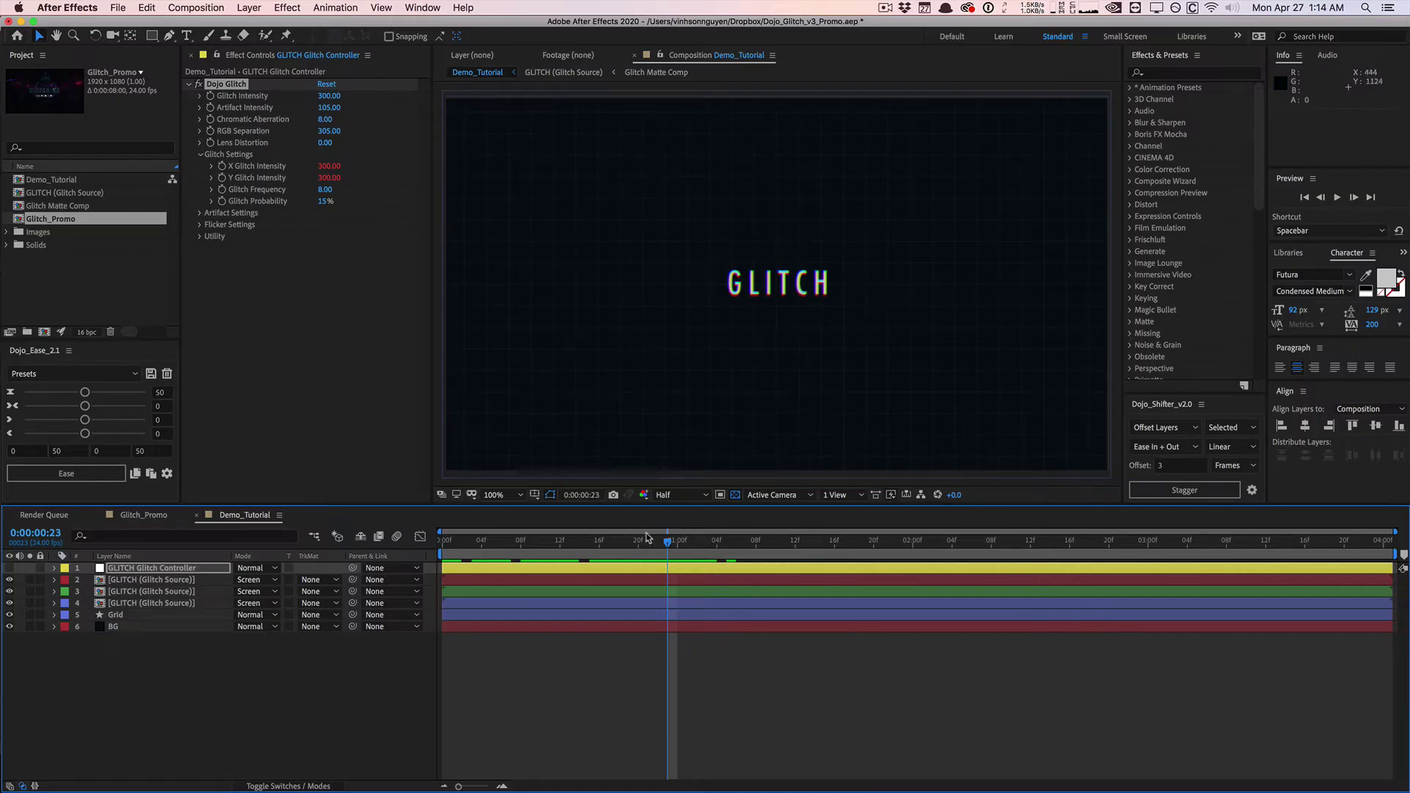
drag(649, 541, 540, 544)
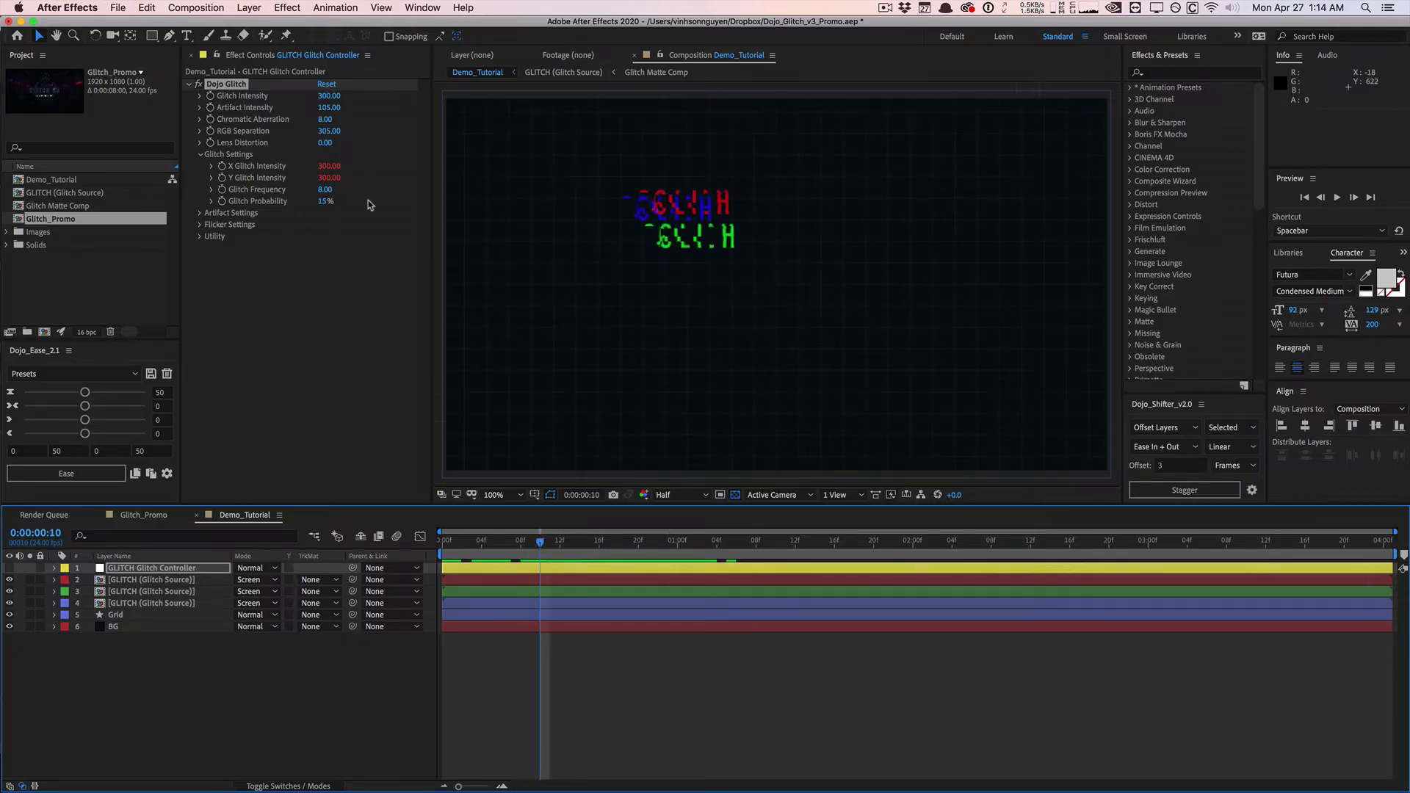
click(648, 541)
drag(665, 541, 698, 541)
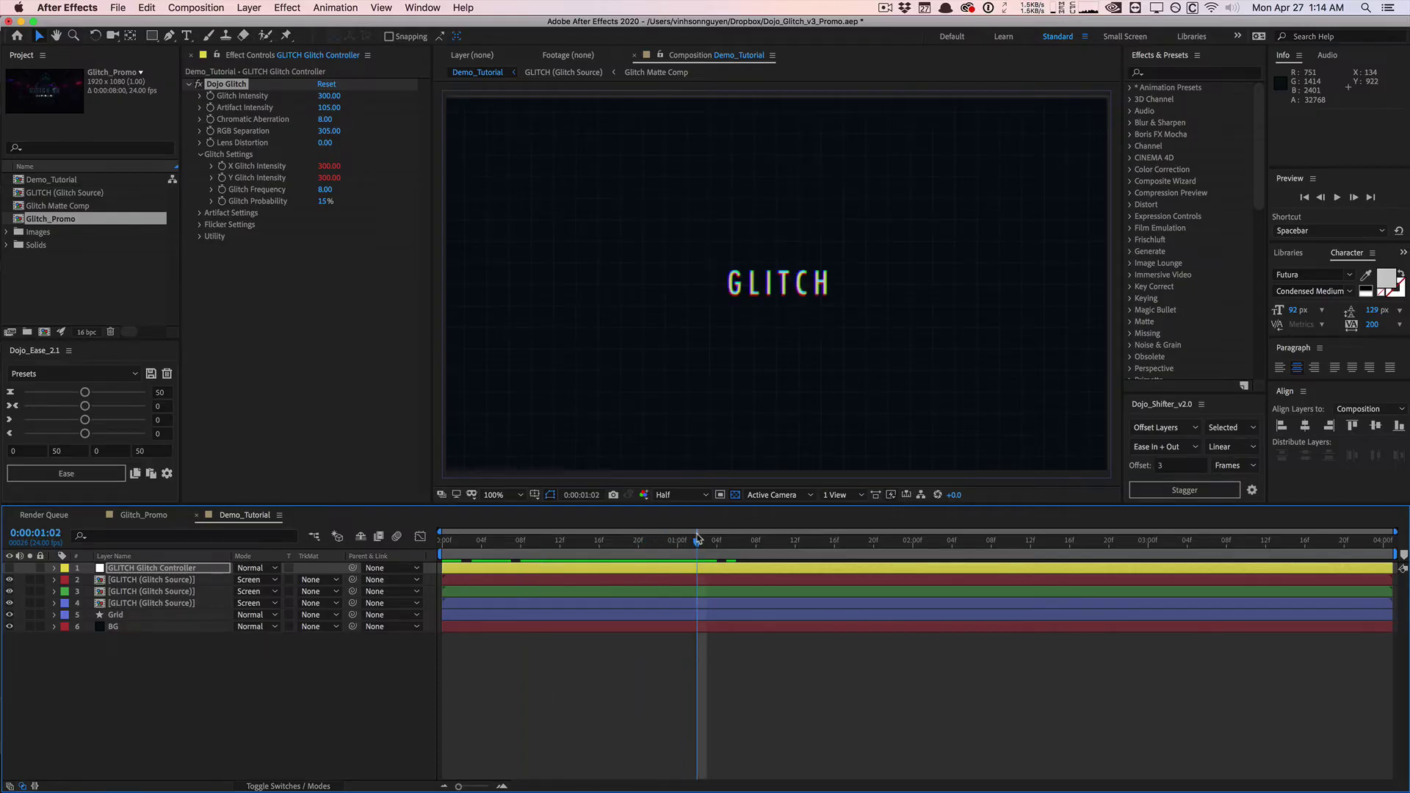
drag(325, 142, 649, 117)
key(super+z)
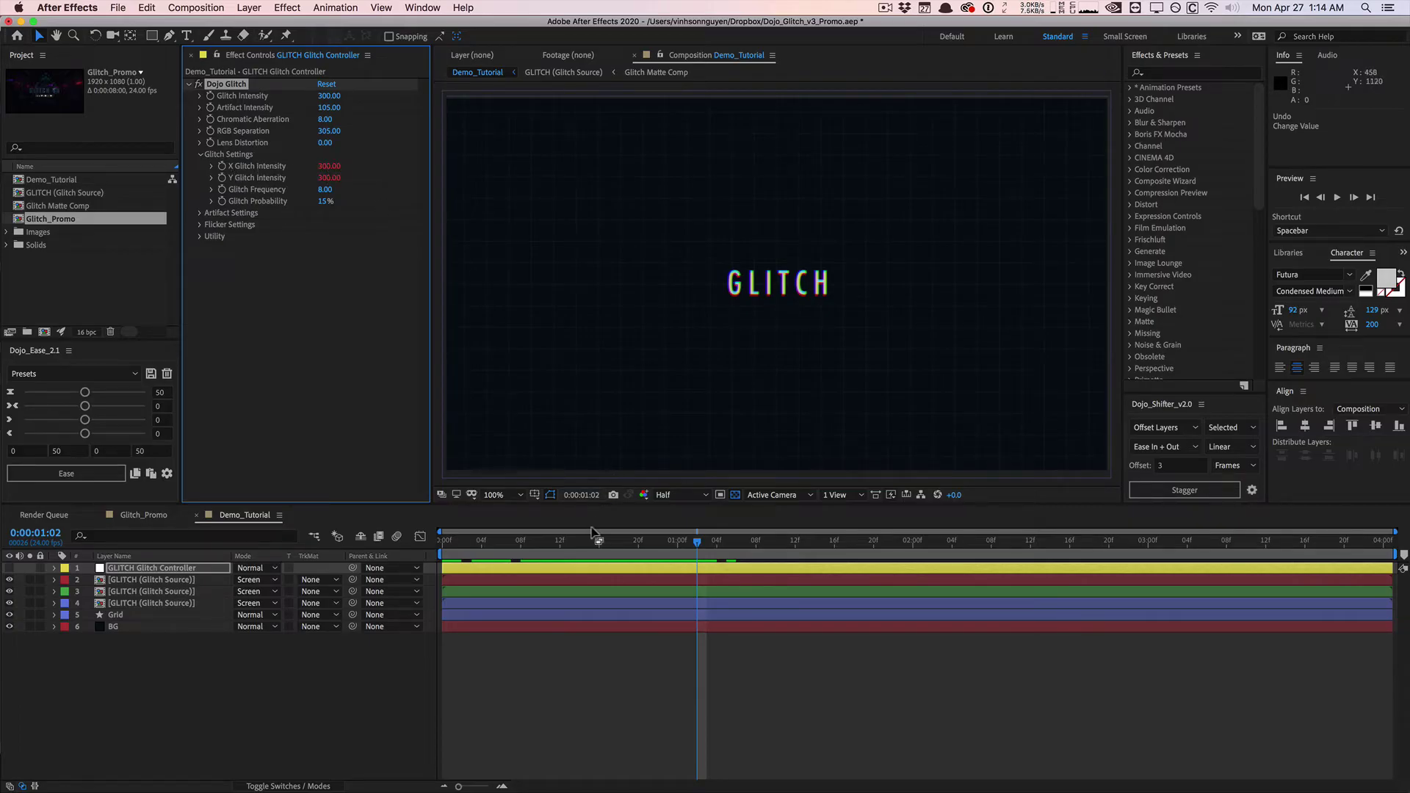
key(Page_Down)
key(Page_Down)
key(Page_Down)
key(Page_Down)
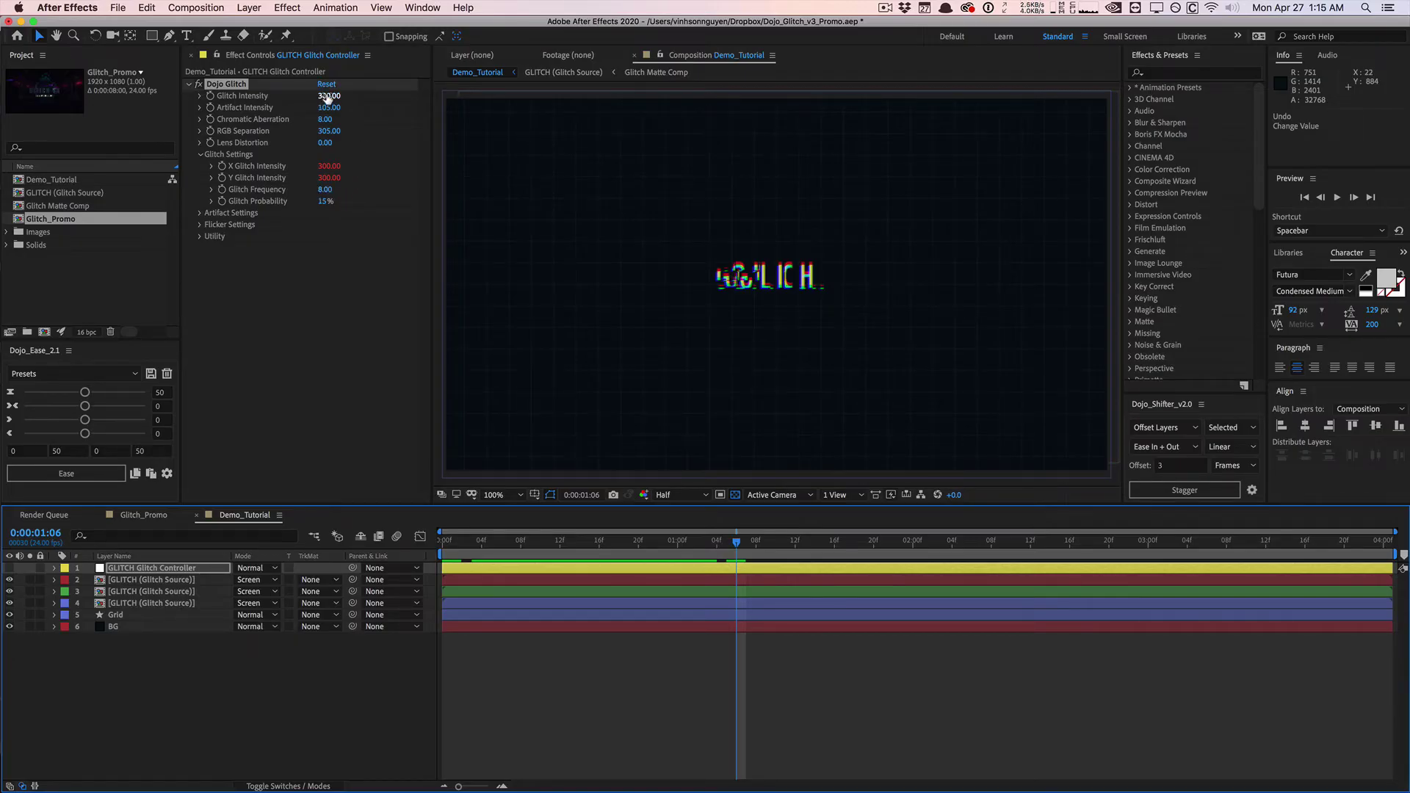
click(201, 213)
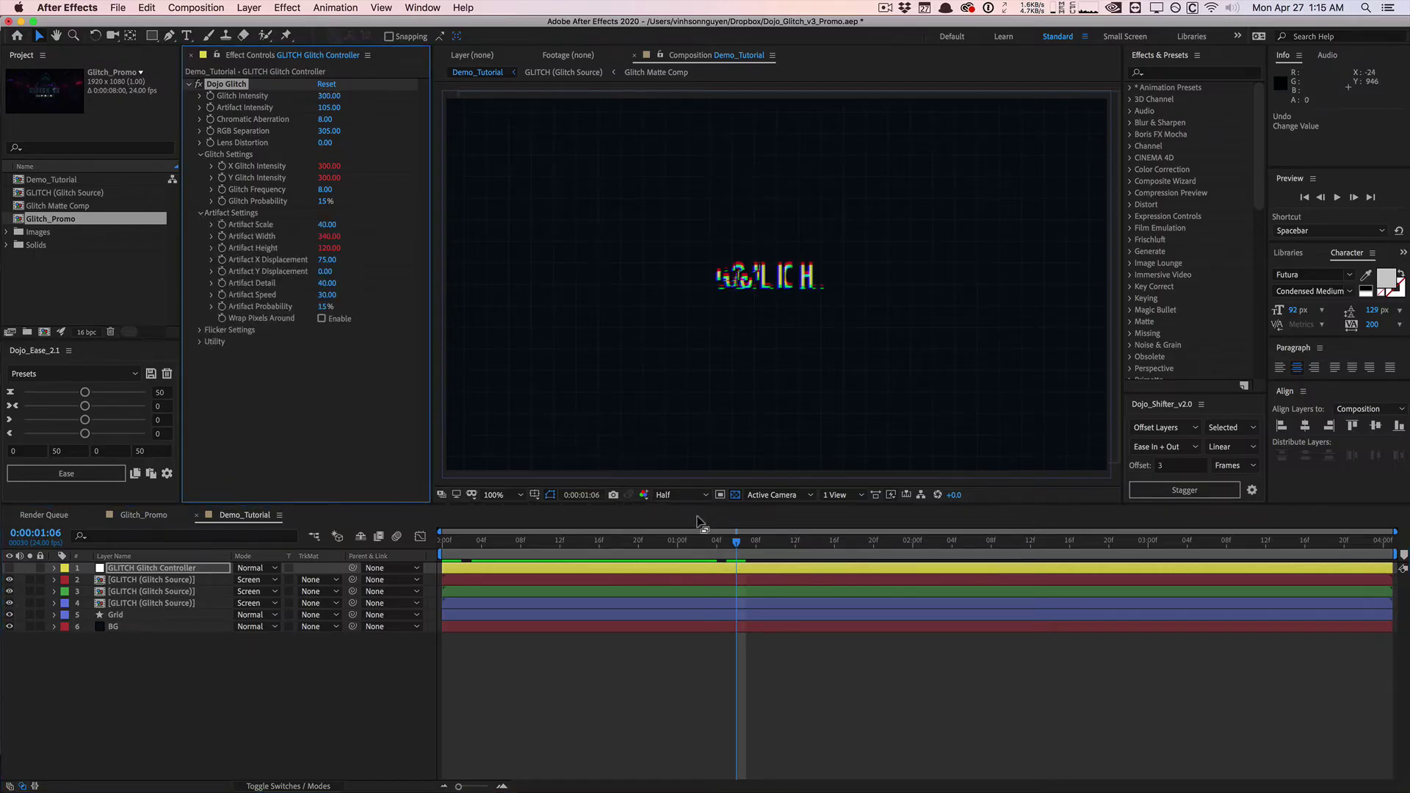
click(638, 543)
drag(625, 547, 678, 529)
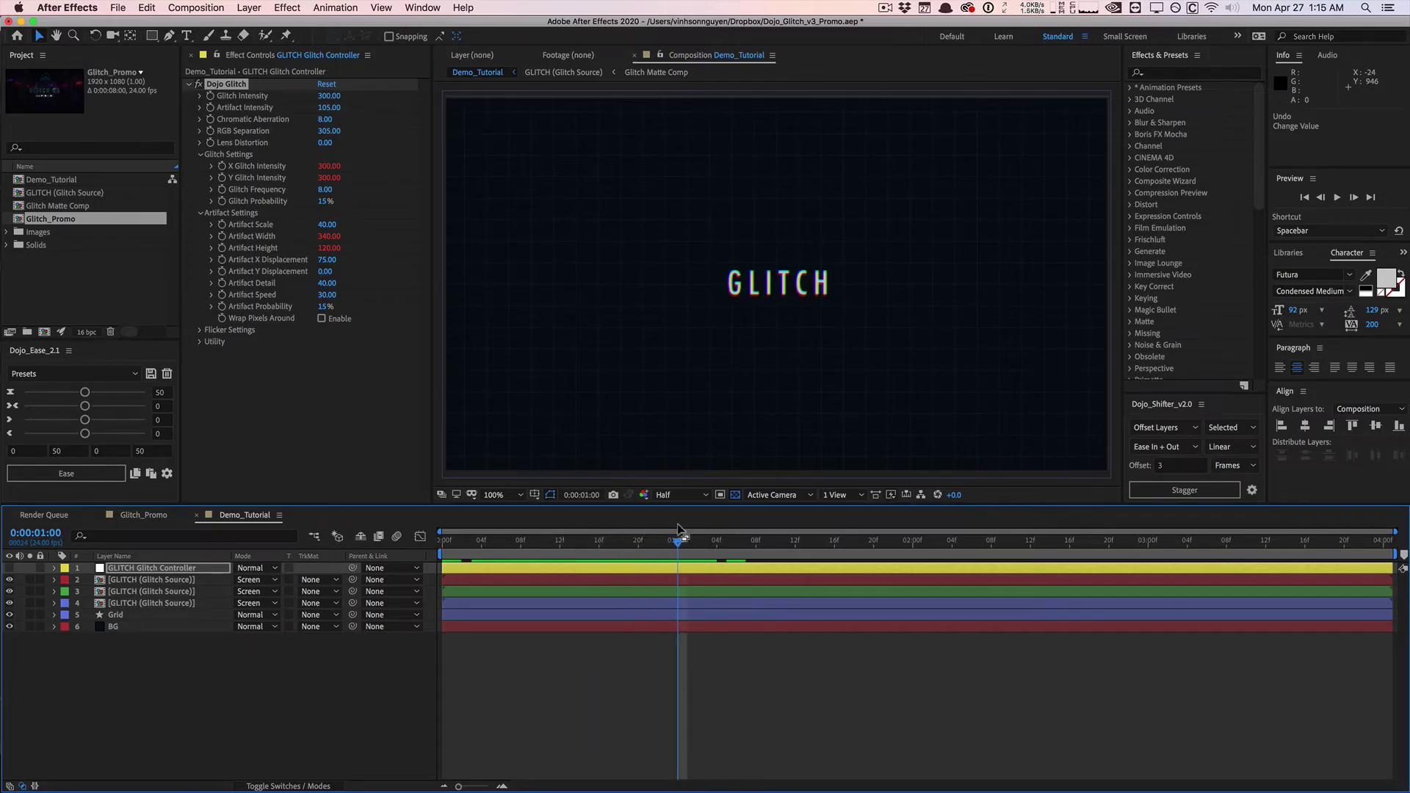
drag(677, 546, 639, 545)
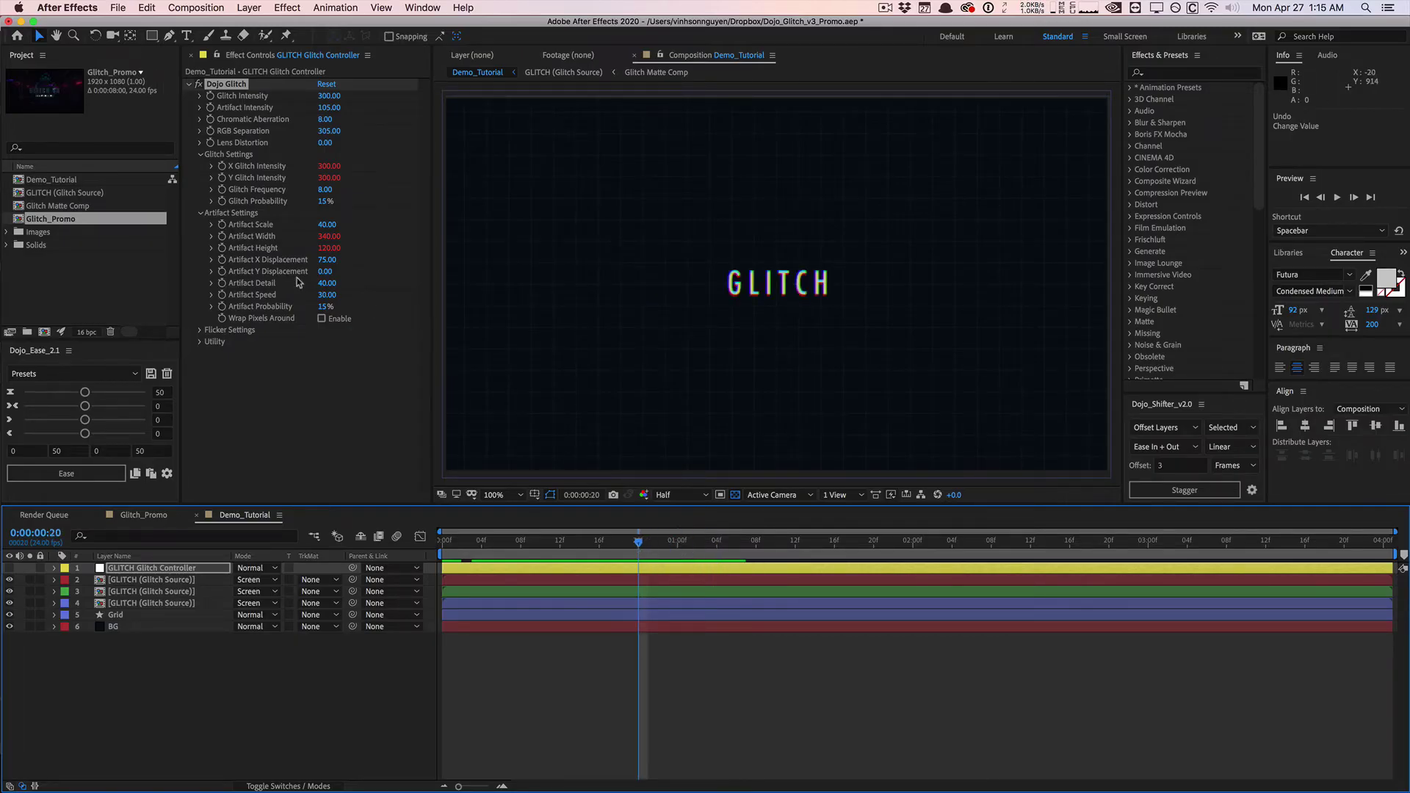
click(323, 307)
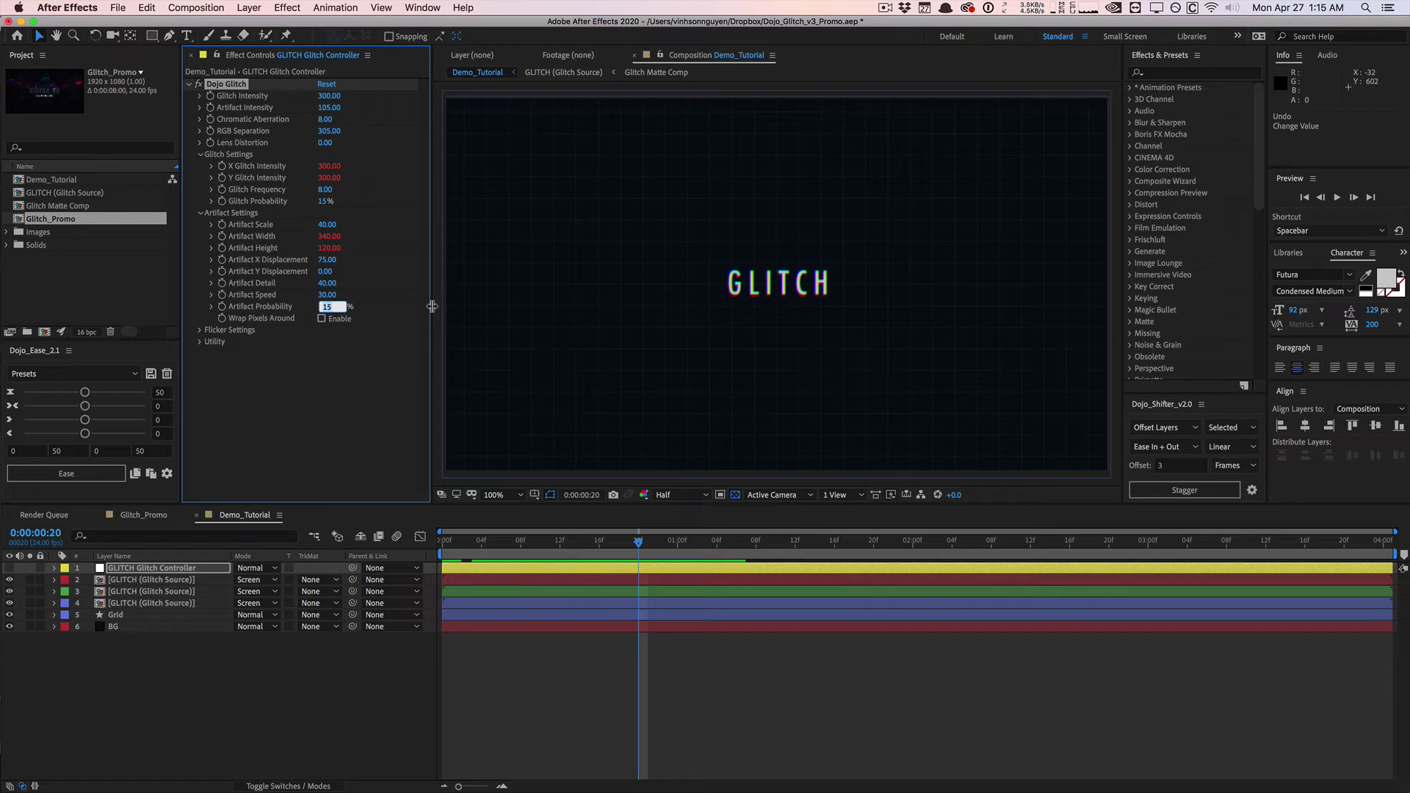
text(50)
key(Return)
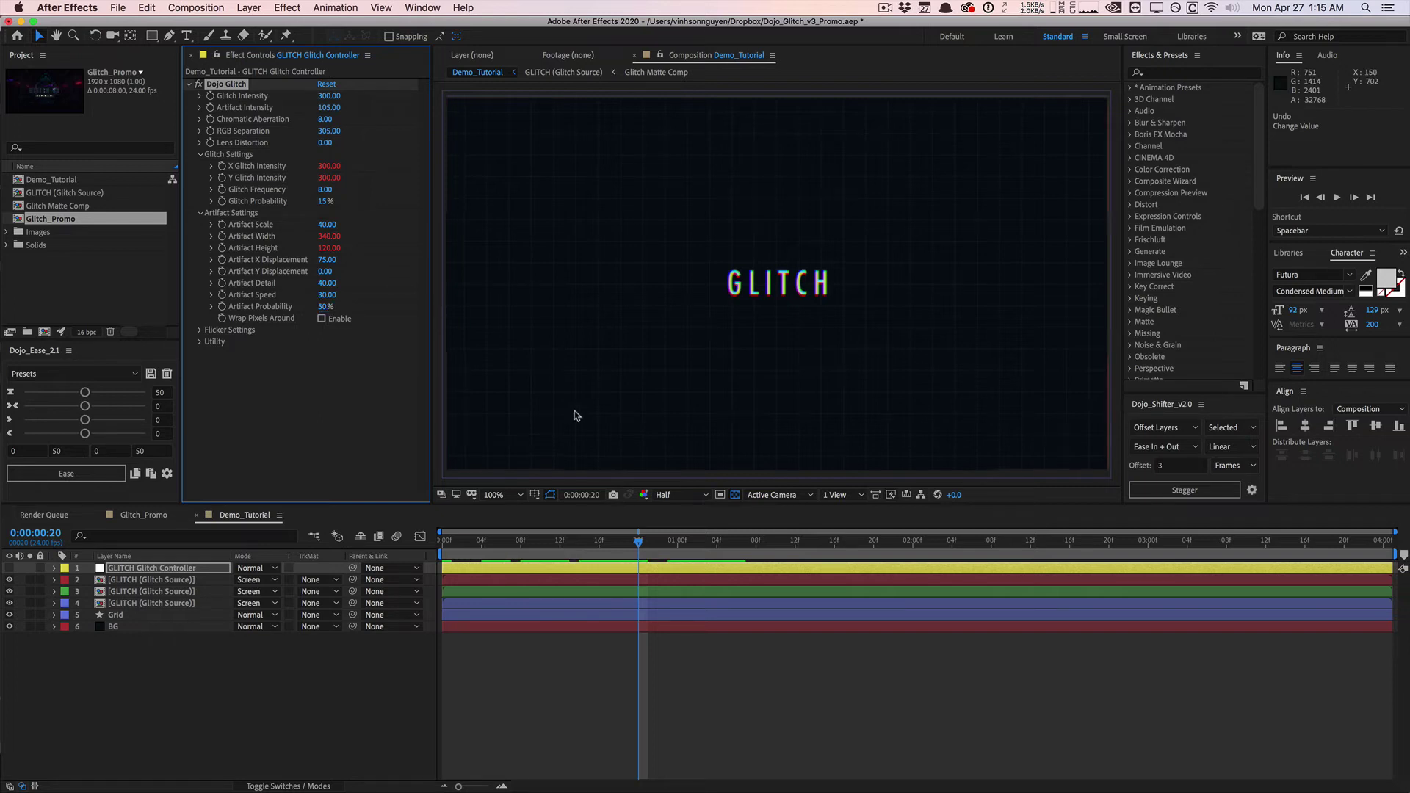
key(space)
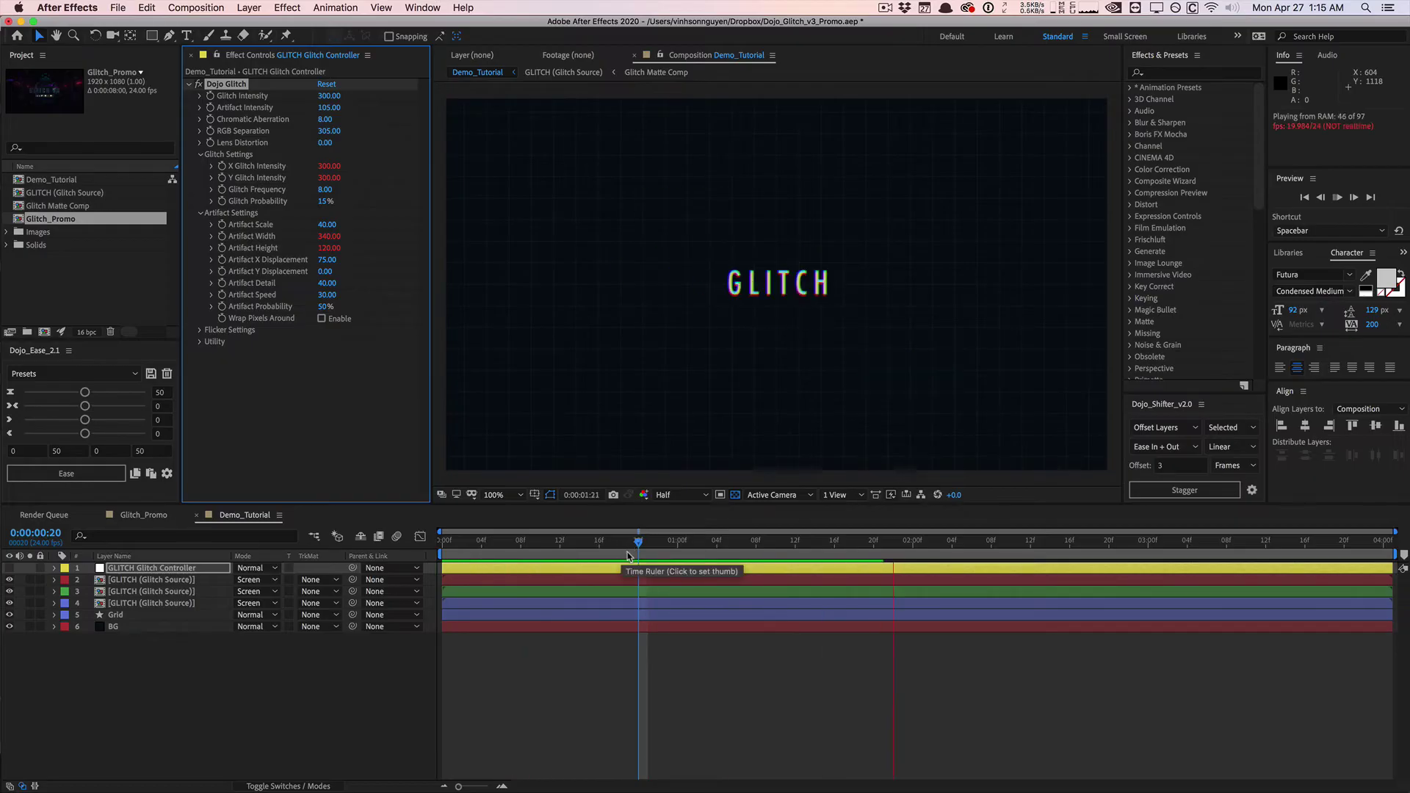
key(space)
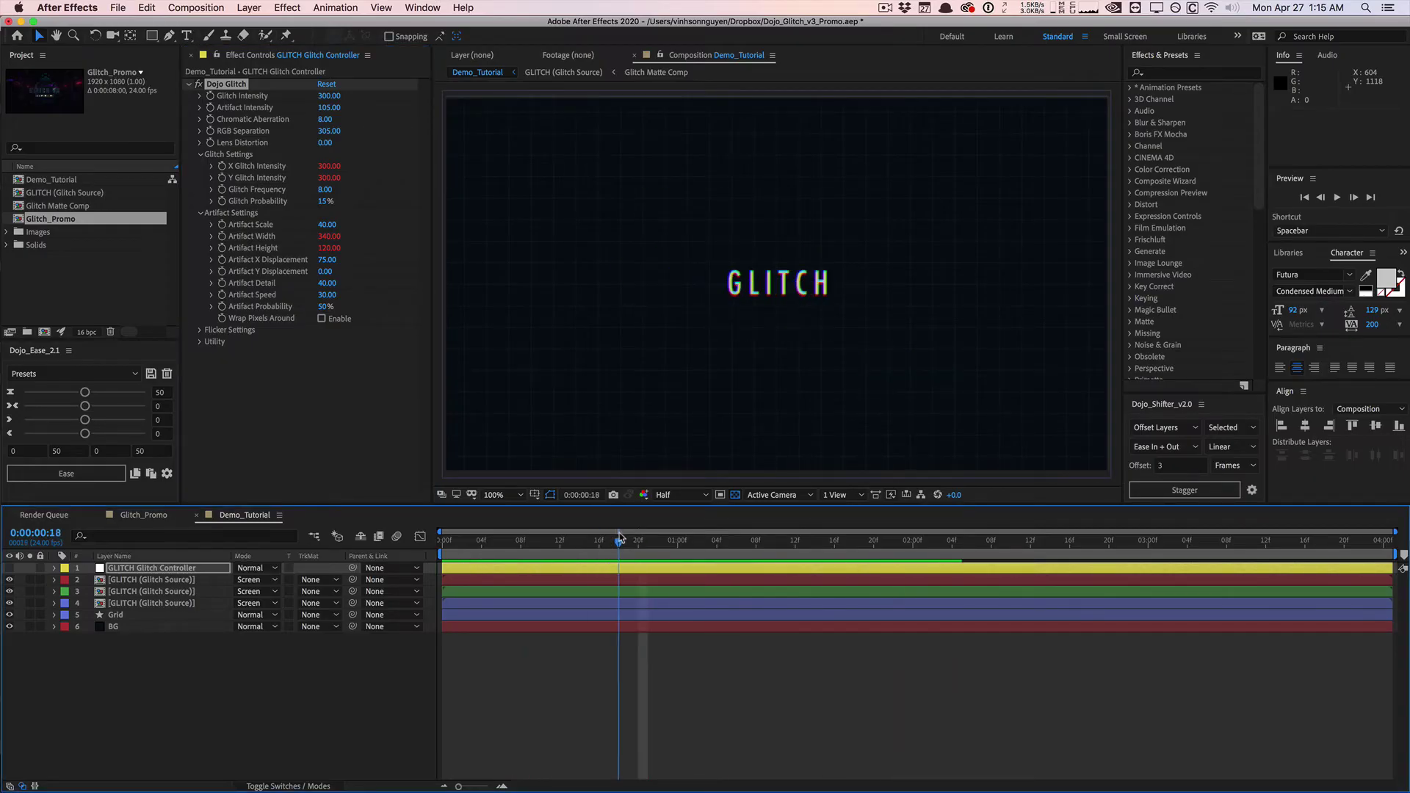
- At frame 22, set Artifact Scale to 50 and Artifact X Displacement to 143, undoing the Y Displacement change
click(658, 532)
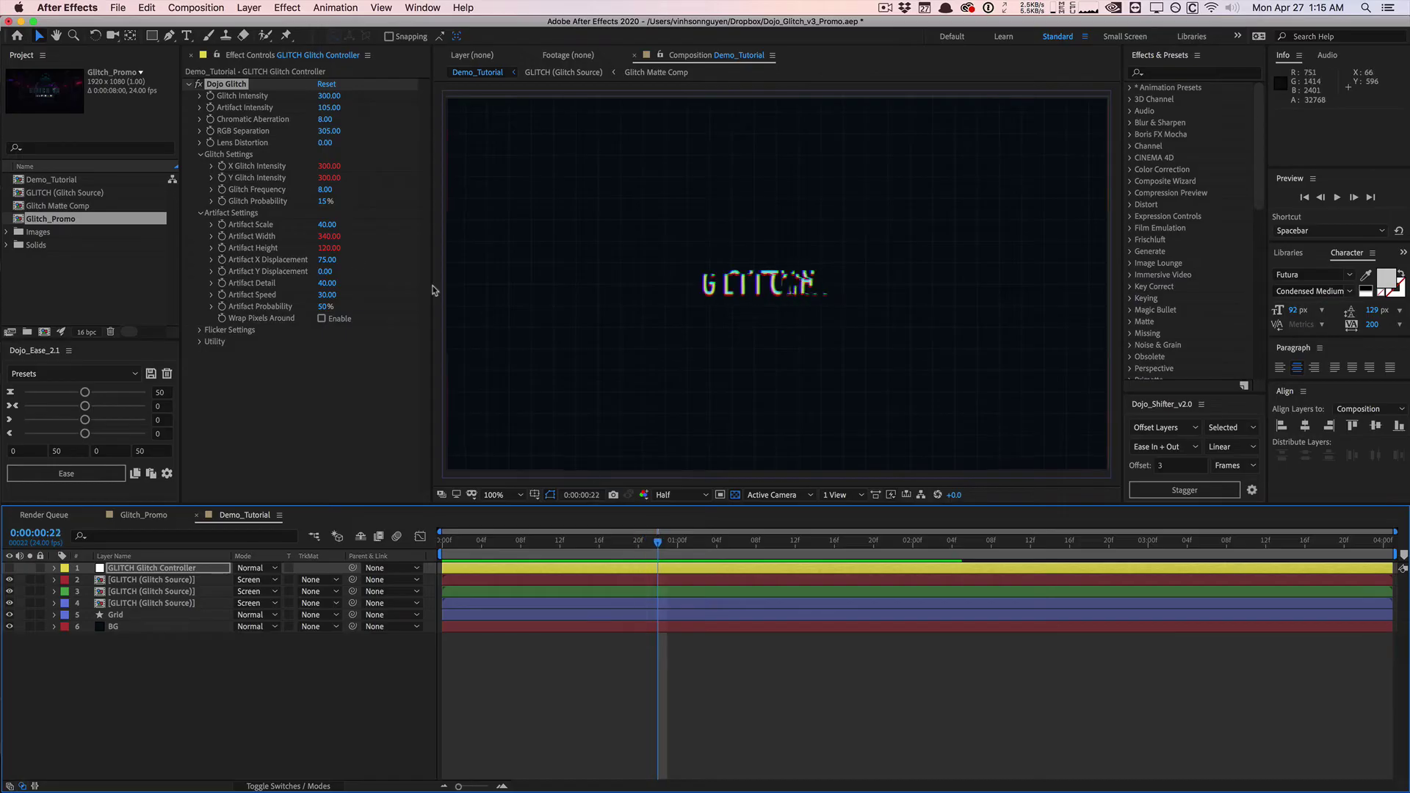
click(329, 227)
drag(329, 227, 318, 225)
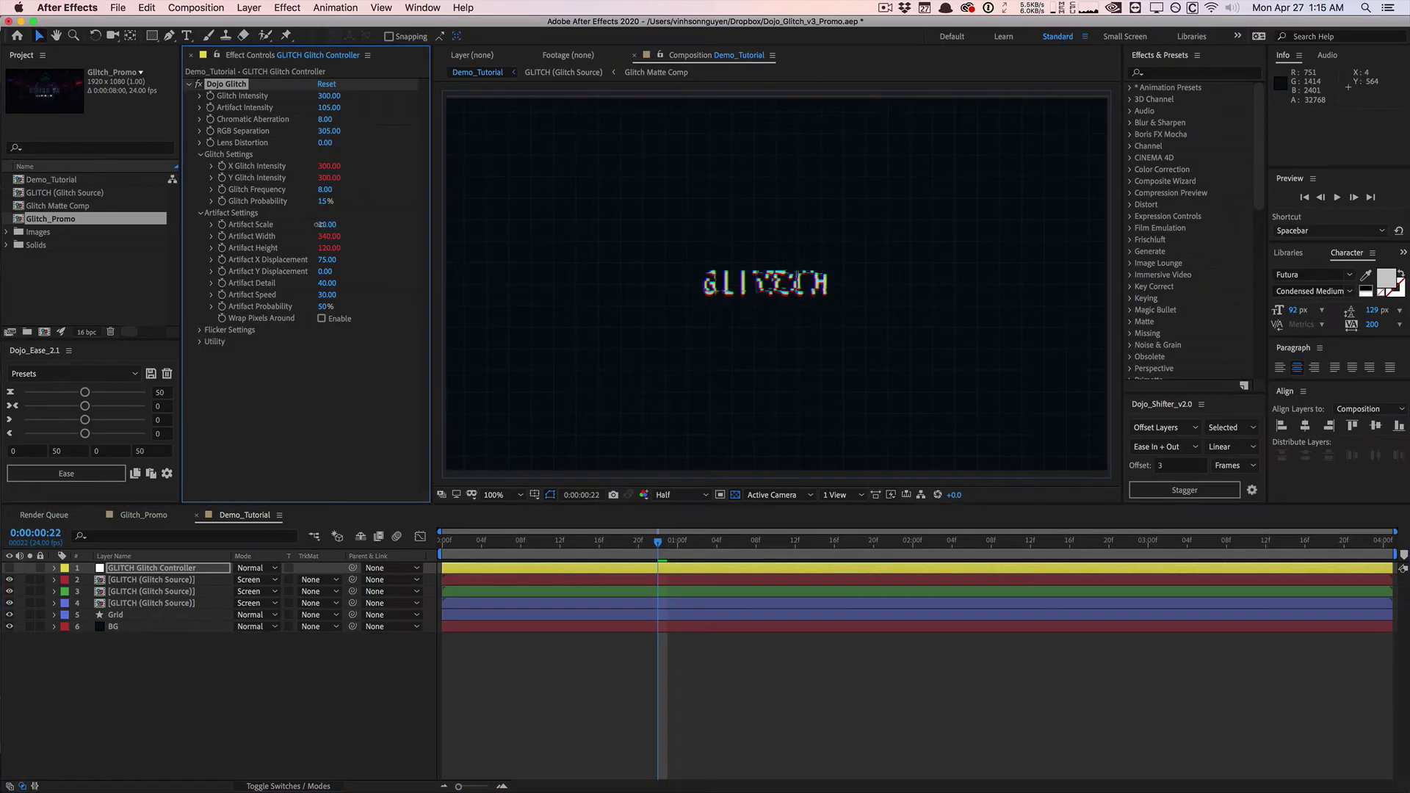
drag(317, 225, 328, 228)
click(328, 226)
key(Return)
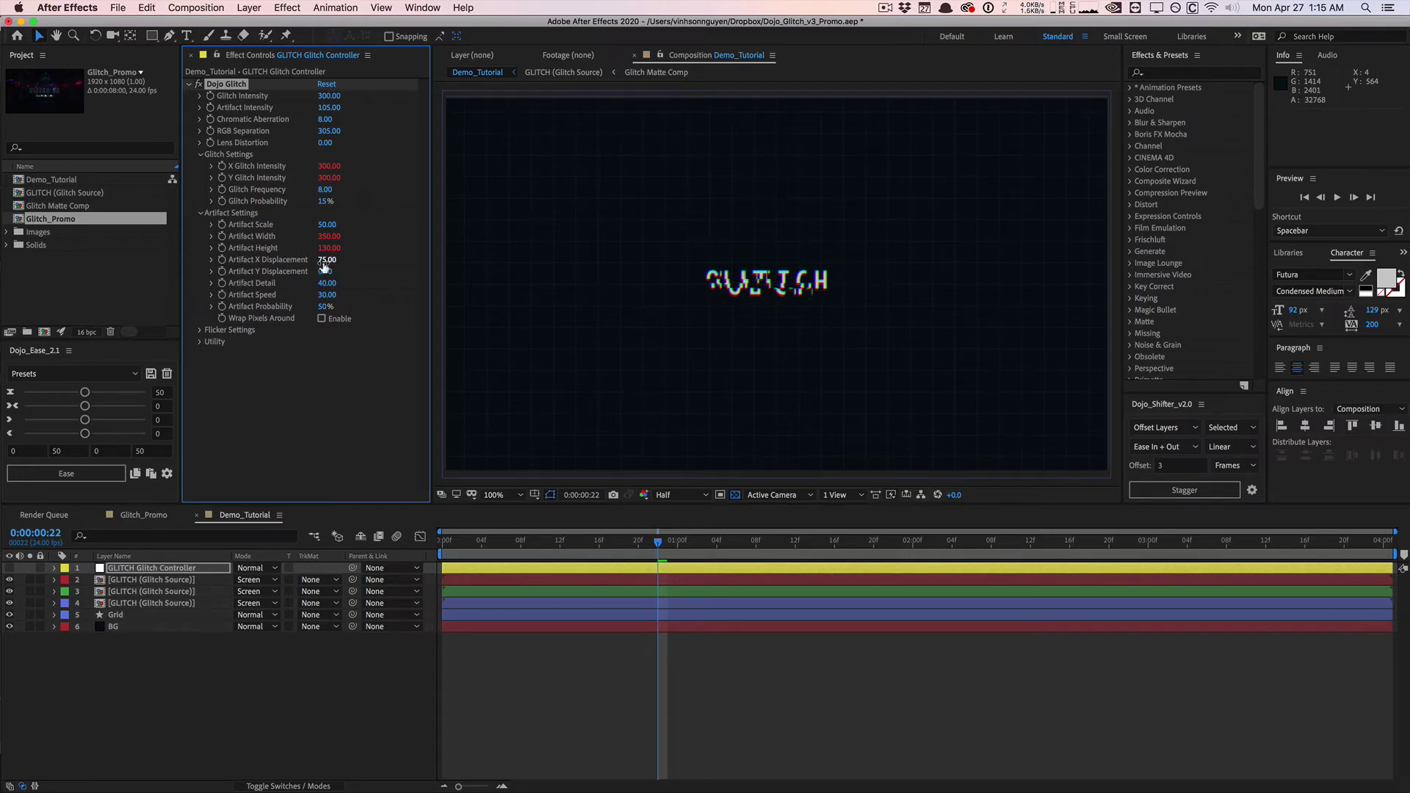
mouse_move(324, 266)
mouse_down()
mouse_move(368, 258)
mouse_move(329, 269)
mouse_move(344, 262)
mouse_up()
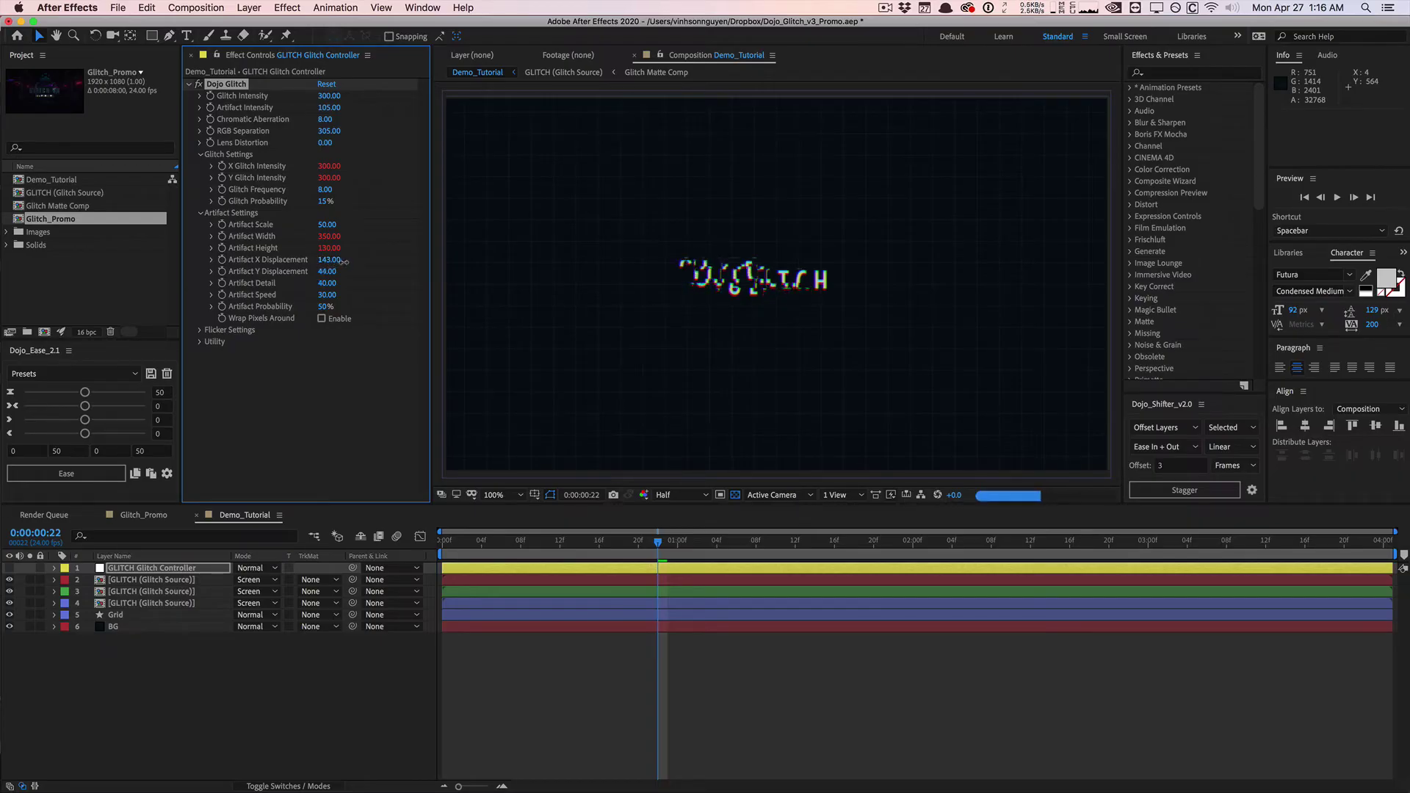
key(super+z)
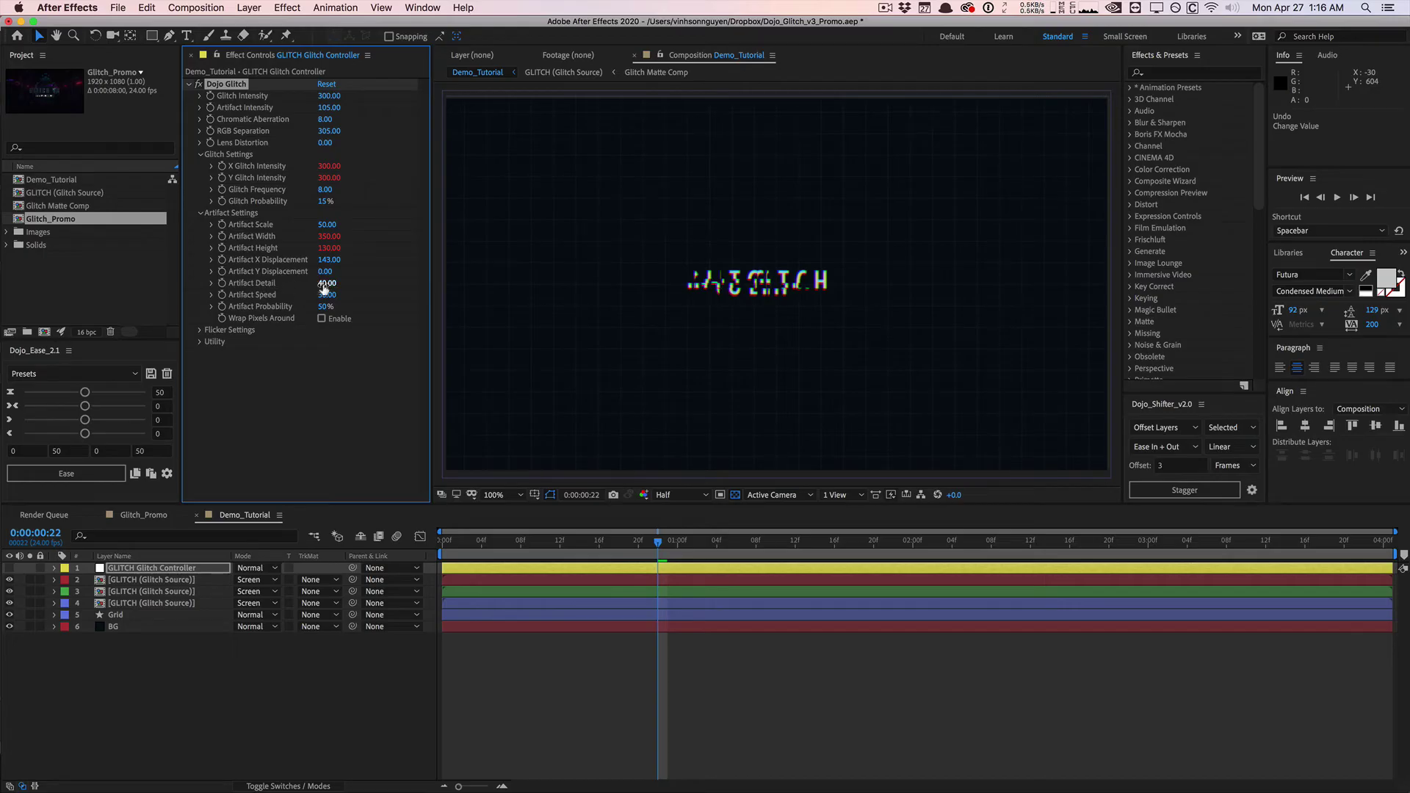
- Scrub Artifact Scale down to 30 (width 330, height 110) and Artifact Detail up to 88
mouse_move(324, 283)
mouse_down()
mouse_move(361, 277)
mouse_move(345, 275)
mouse_up()
drag(321, 225, 634, 319)
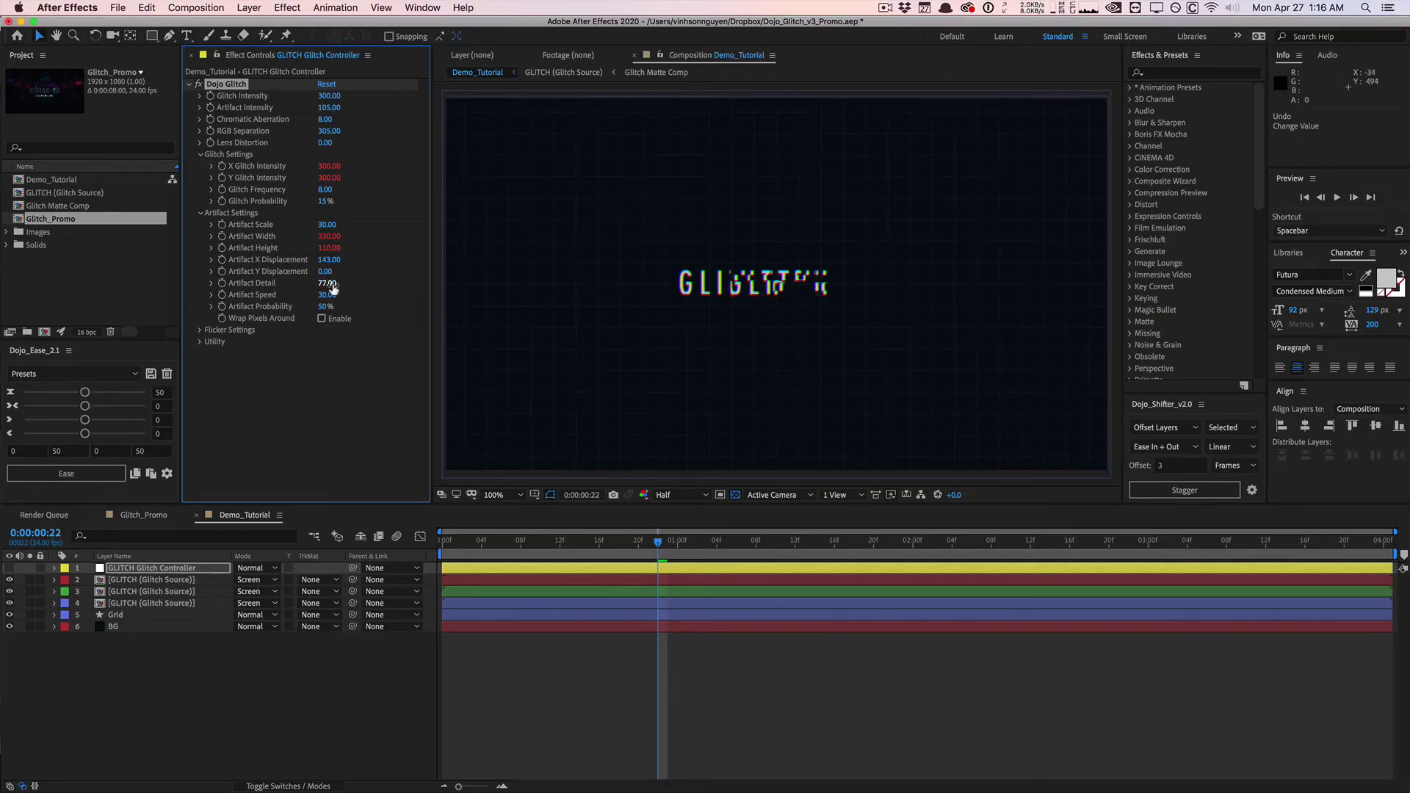
drag(336, 285, 502, 308)
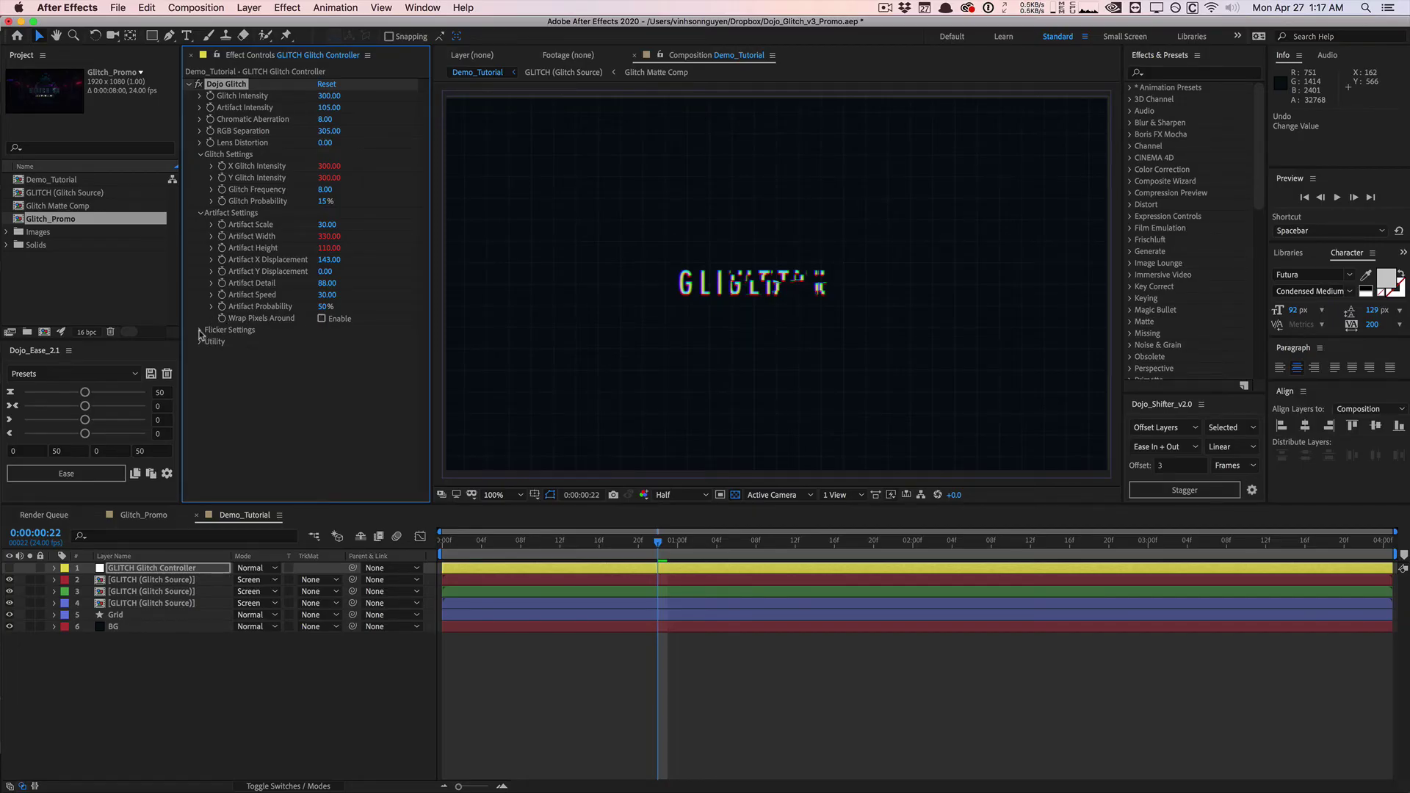
- Expand Flicker Settings, scrub nearby frames, and check the Utility Random Seed before collapsing Utility
click(200, 331)
click(619, 542)
drag(593, 543, 650, 541)
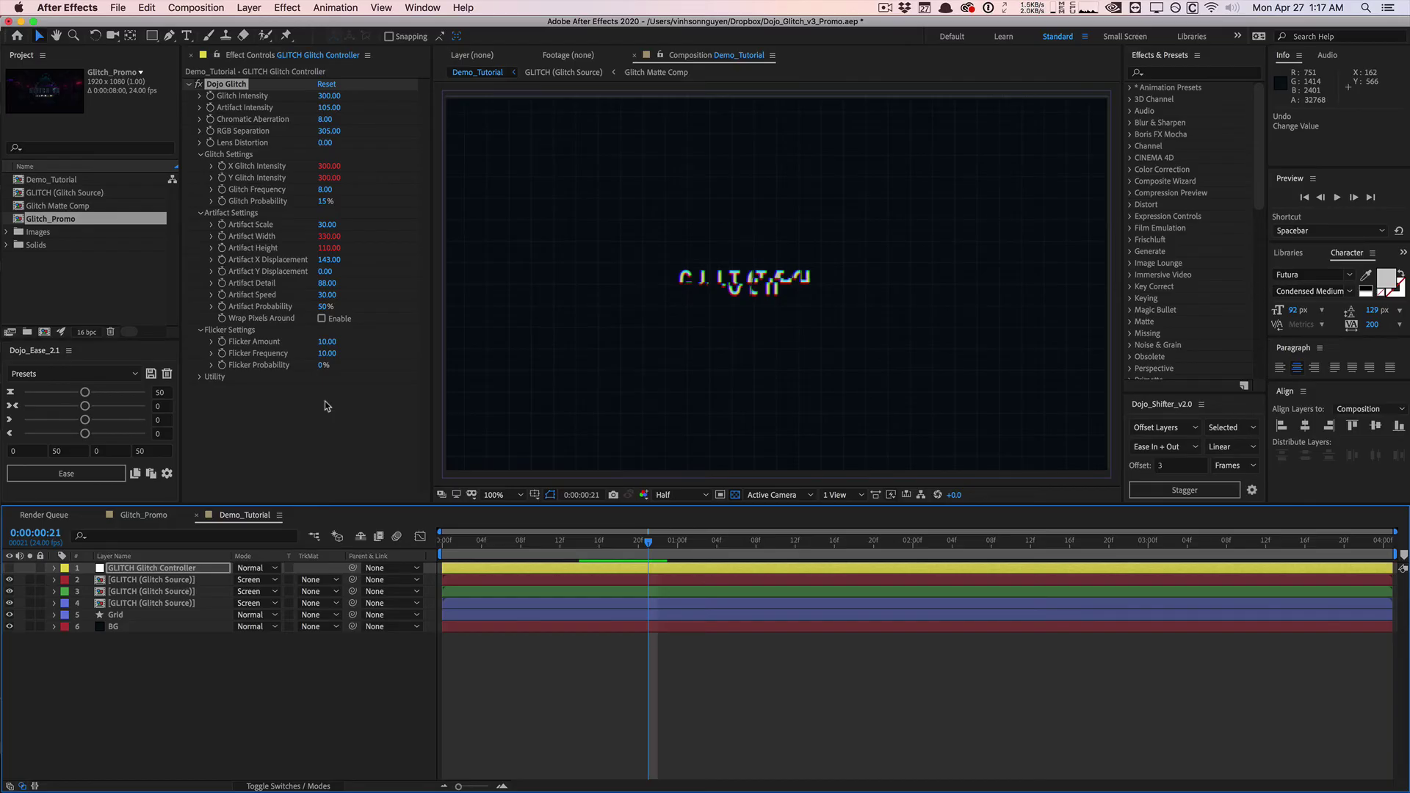
click(201, 377)
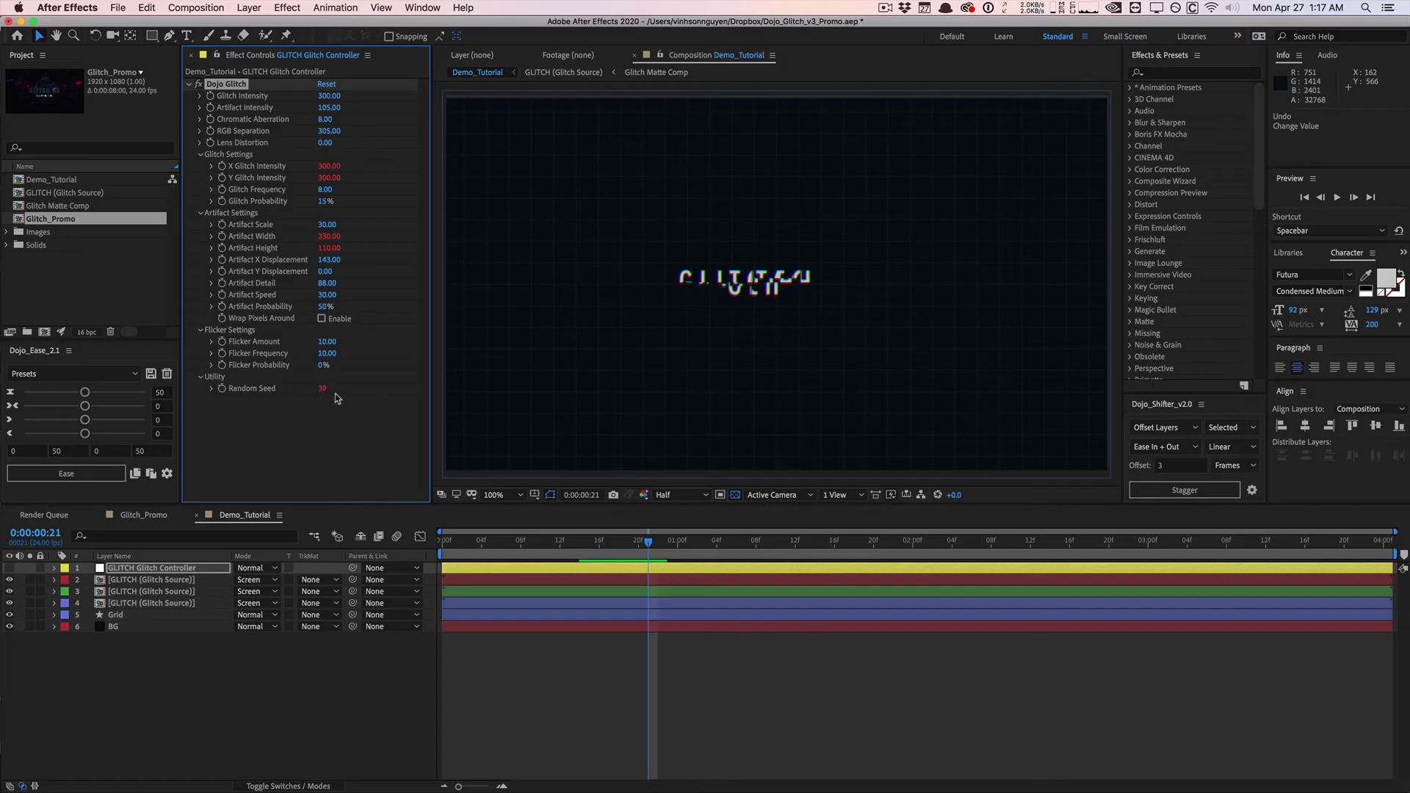
click(201, 377)
- From frame 9, RAM preview the calmer glitch settings and stop playback
click(527, 544)
click(345, 348)
key(space)
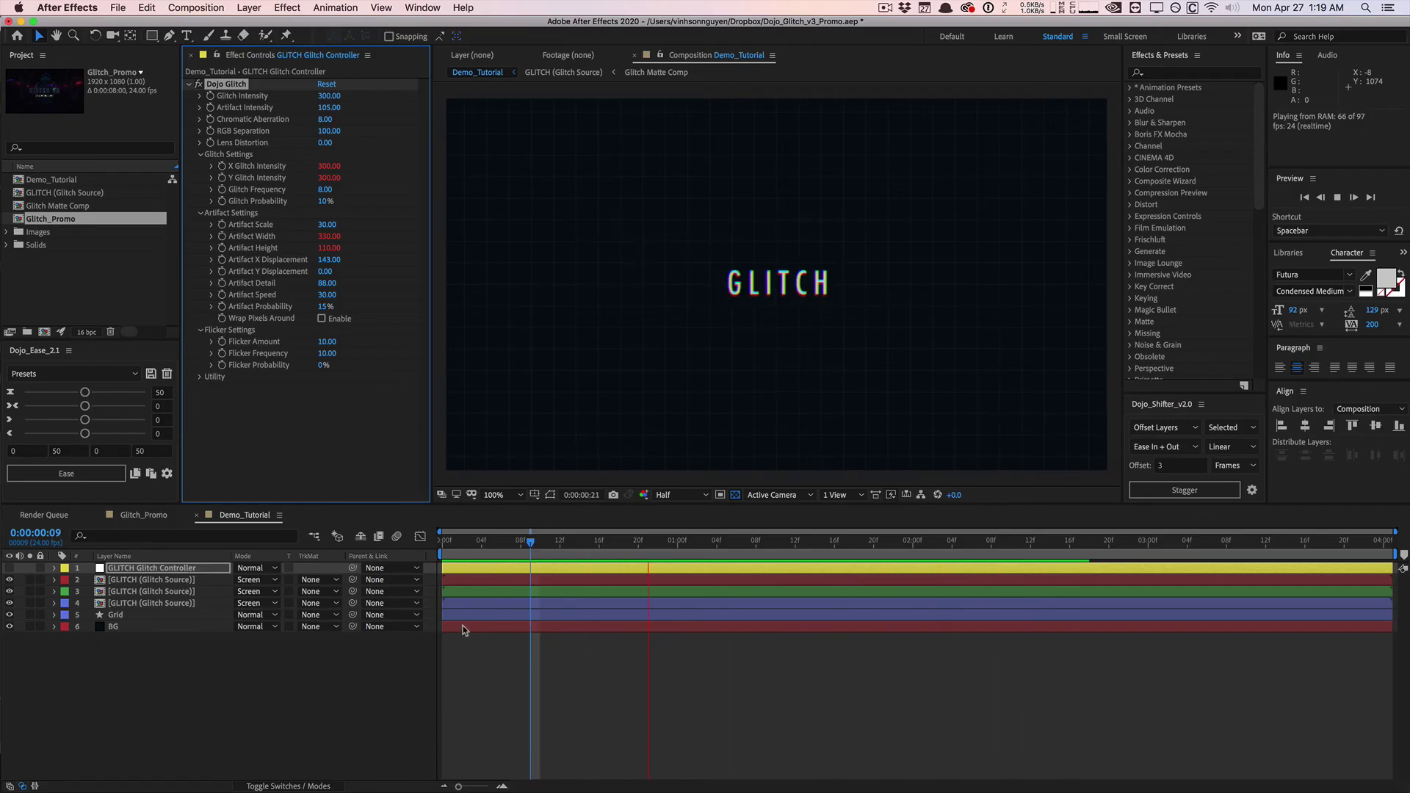
key(space)
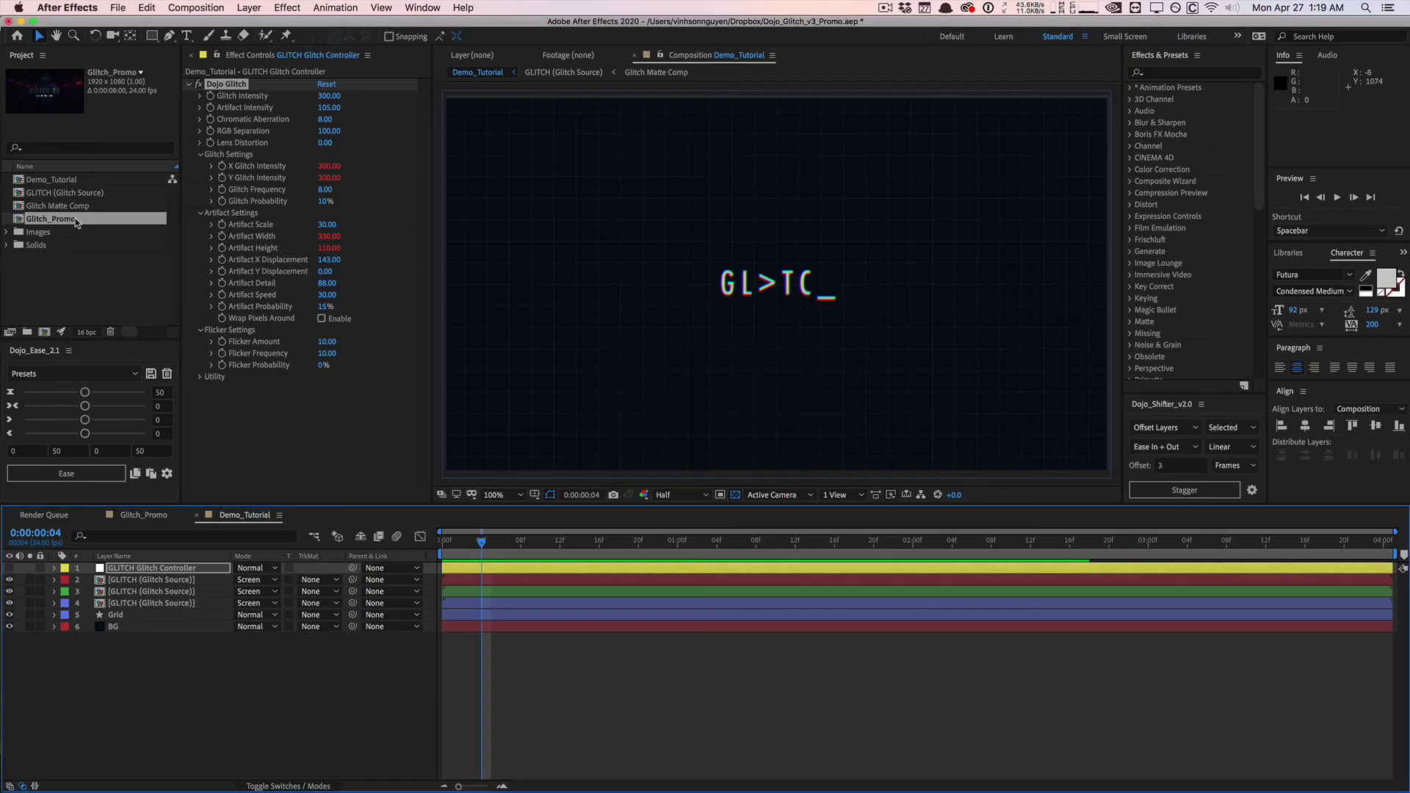
- Nest Demo_Tutorial in a new Demo_Tutorial 2 comp and generate its Dojo Glitch setup
click(65, 180)
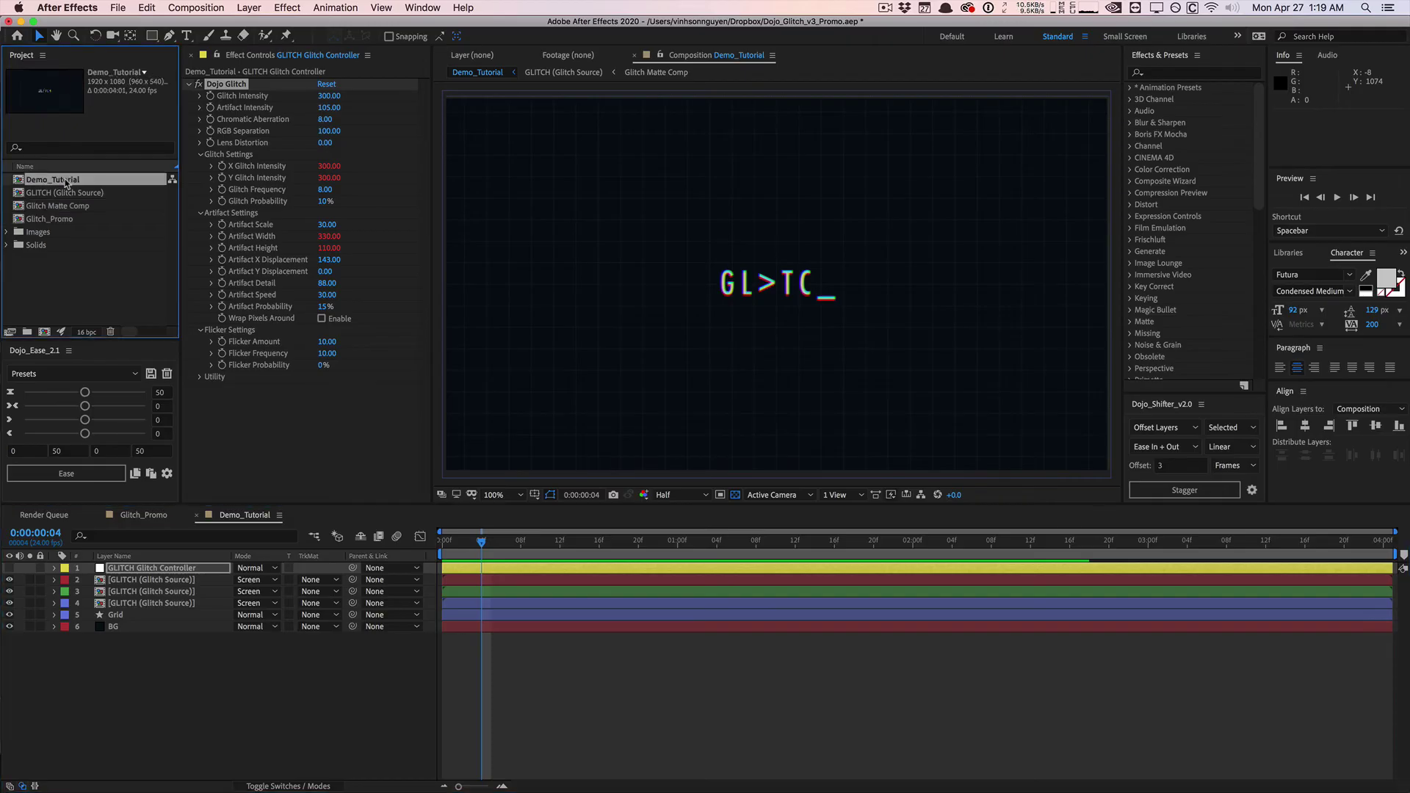
drag(59, 183, 44, 332)
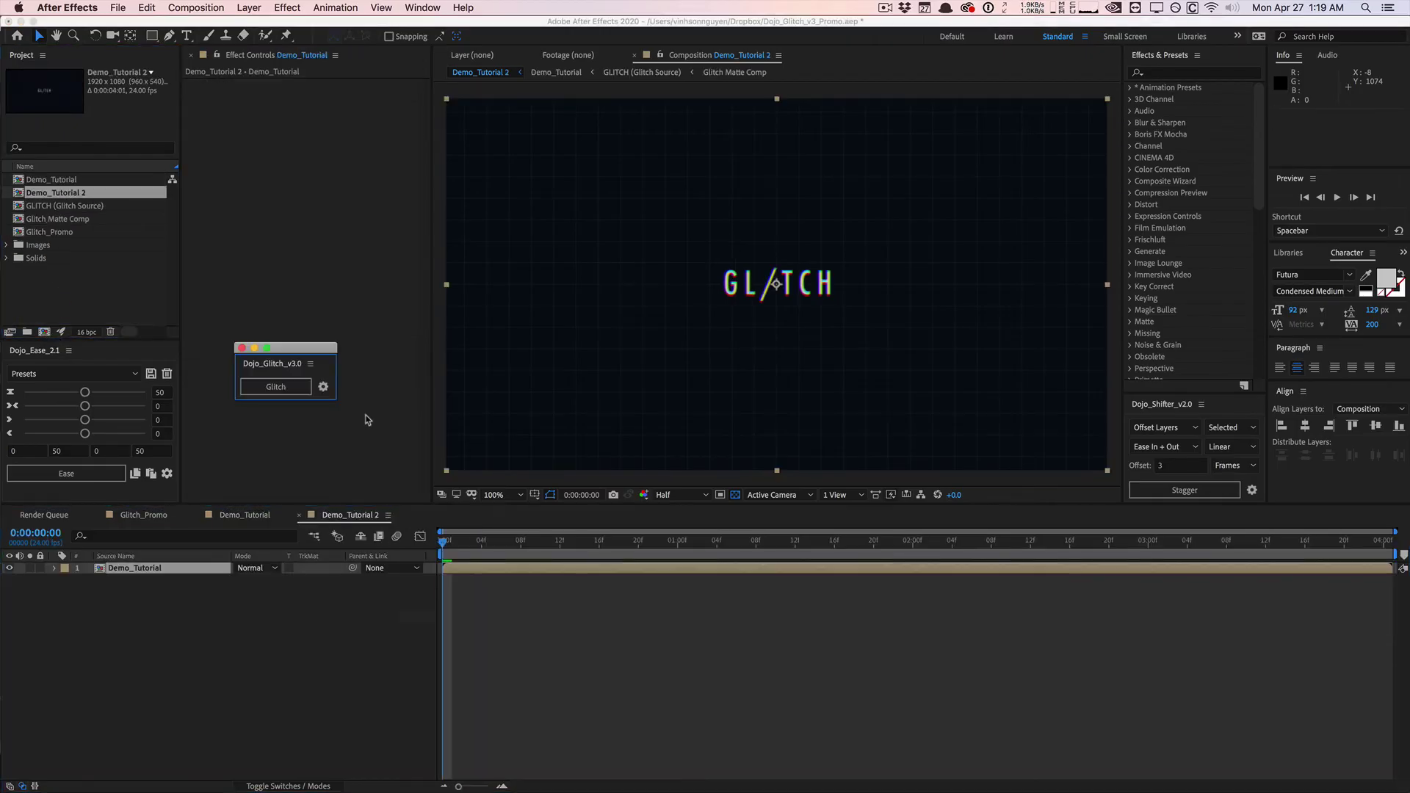
click(298, 391)
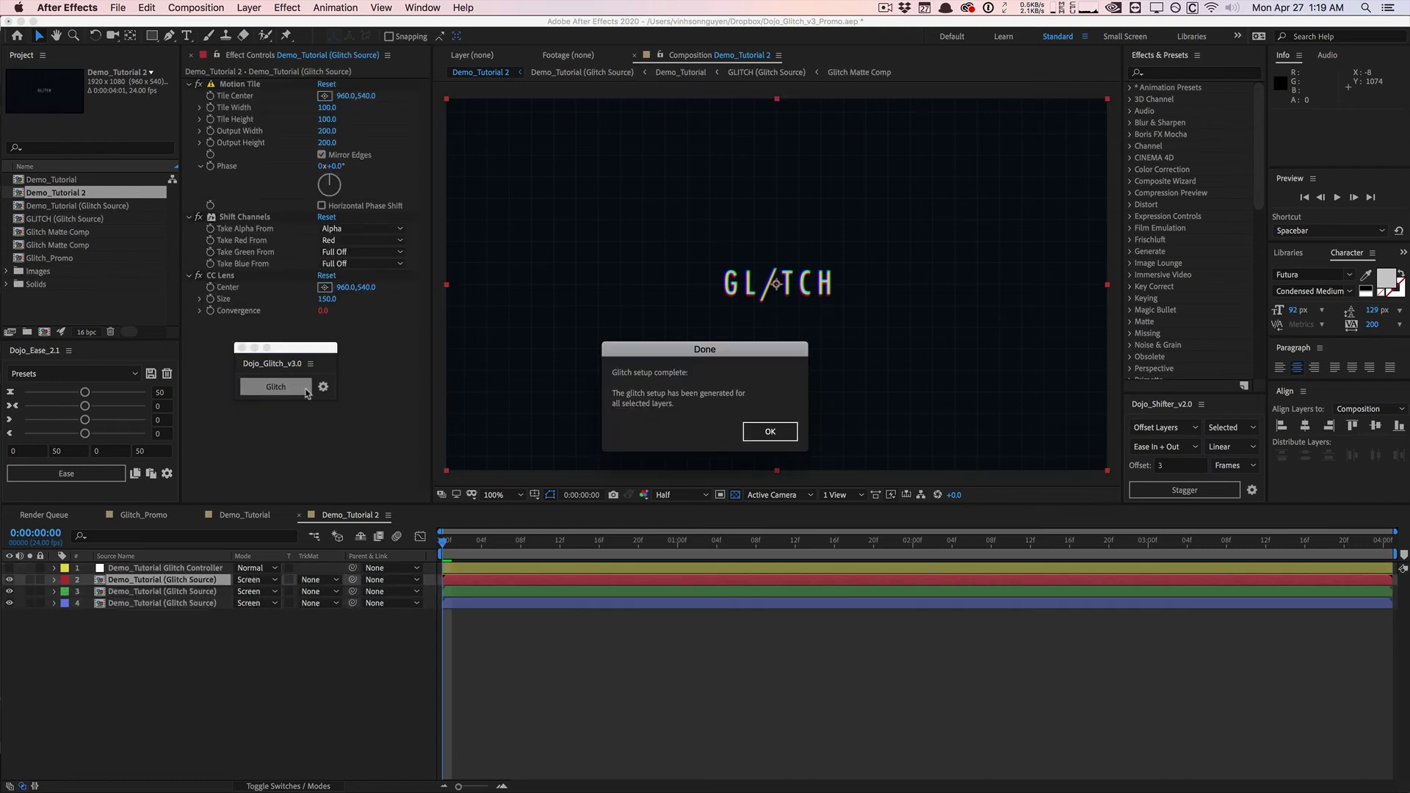
click(770, 432)
- Set the glitch controller's Lens Distortion to 65 and preview the nested comp
click(168, 569)
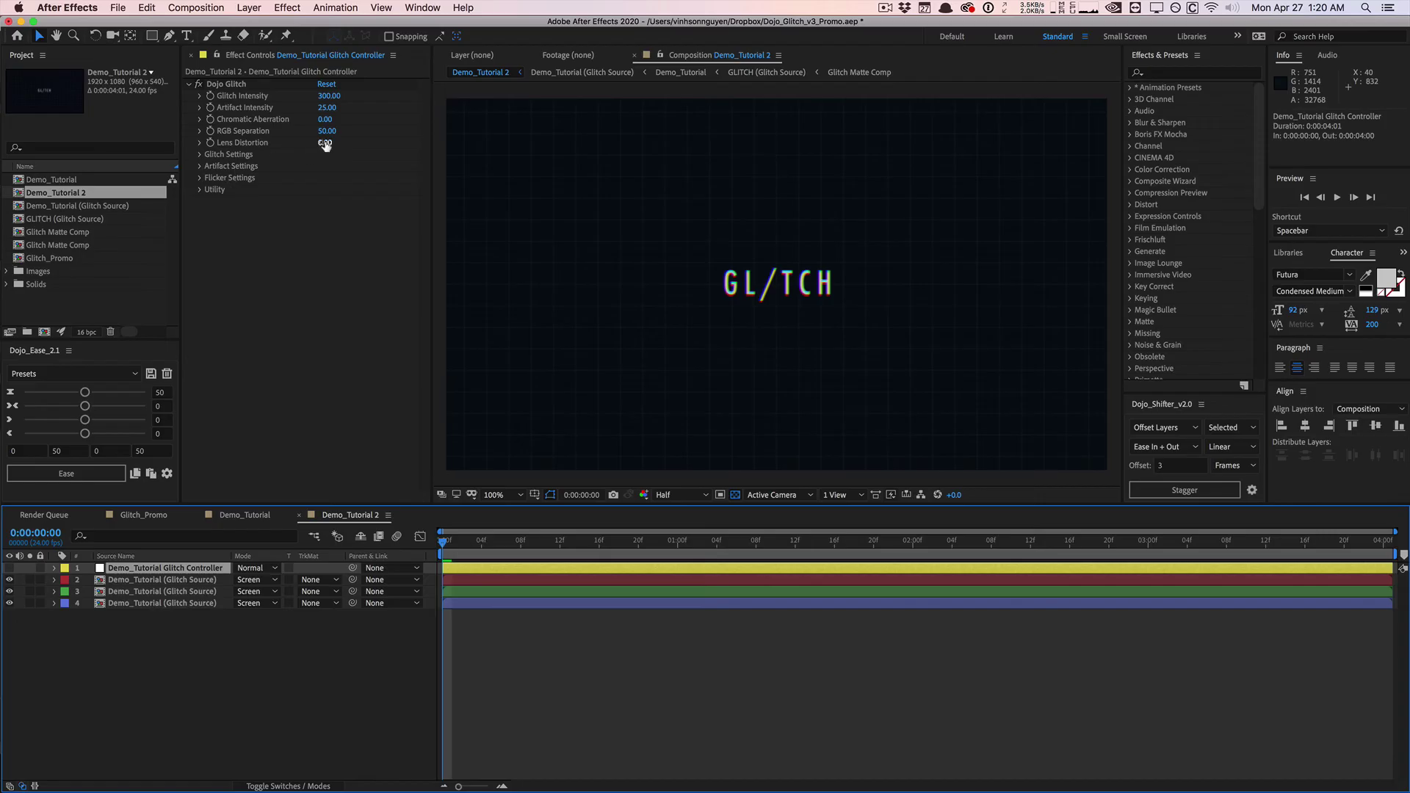
drag(325, 144, 386, 127)
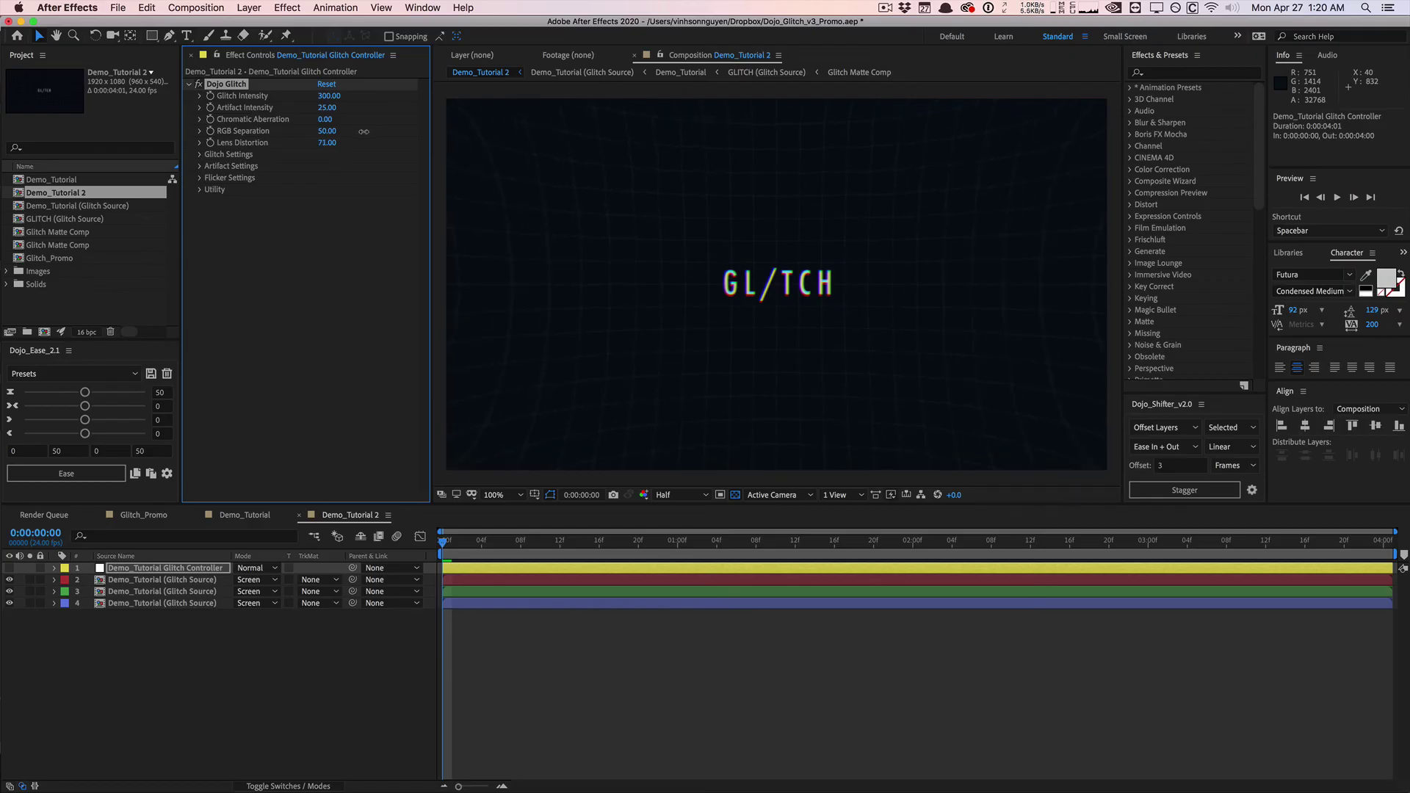
click(462, 543)
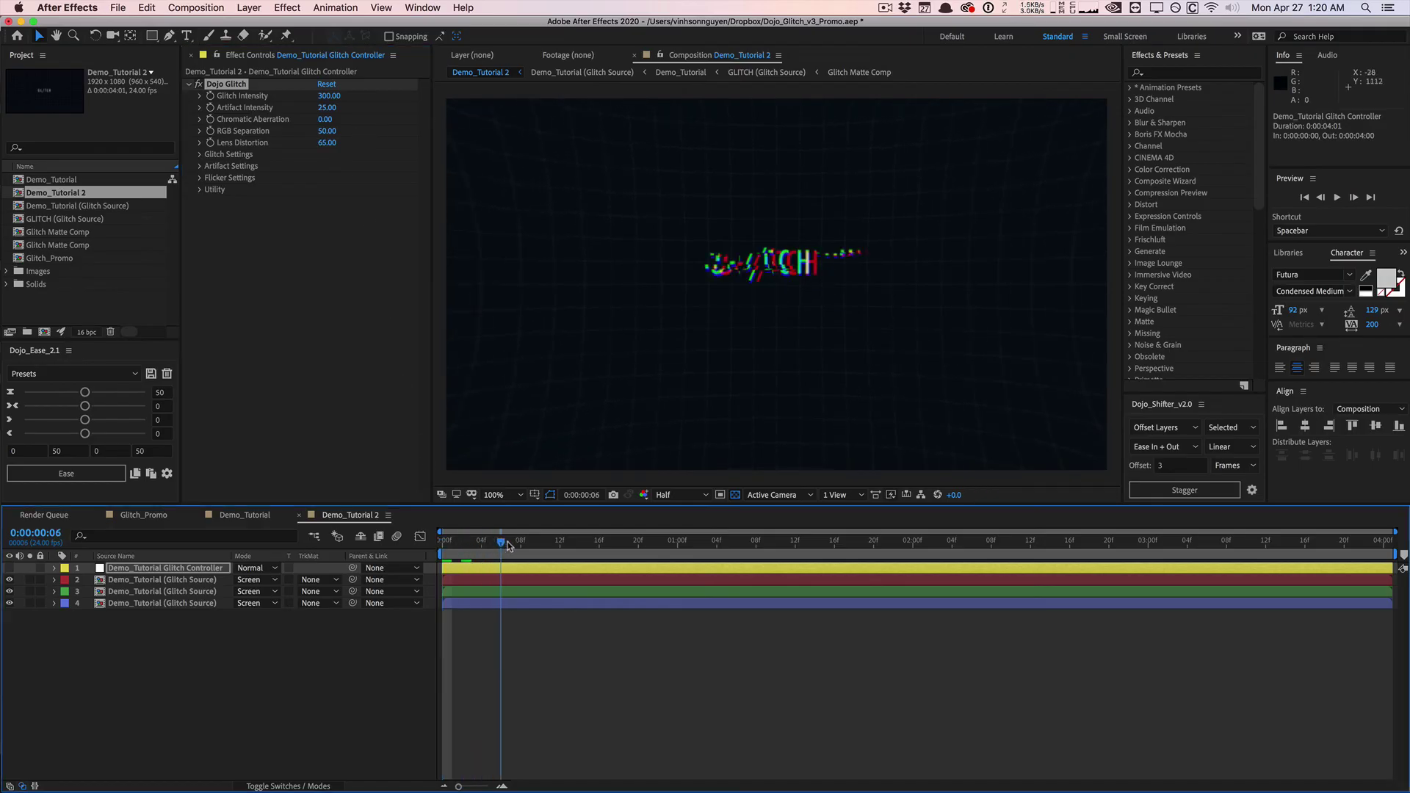
key(space)
click(689, 542)
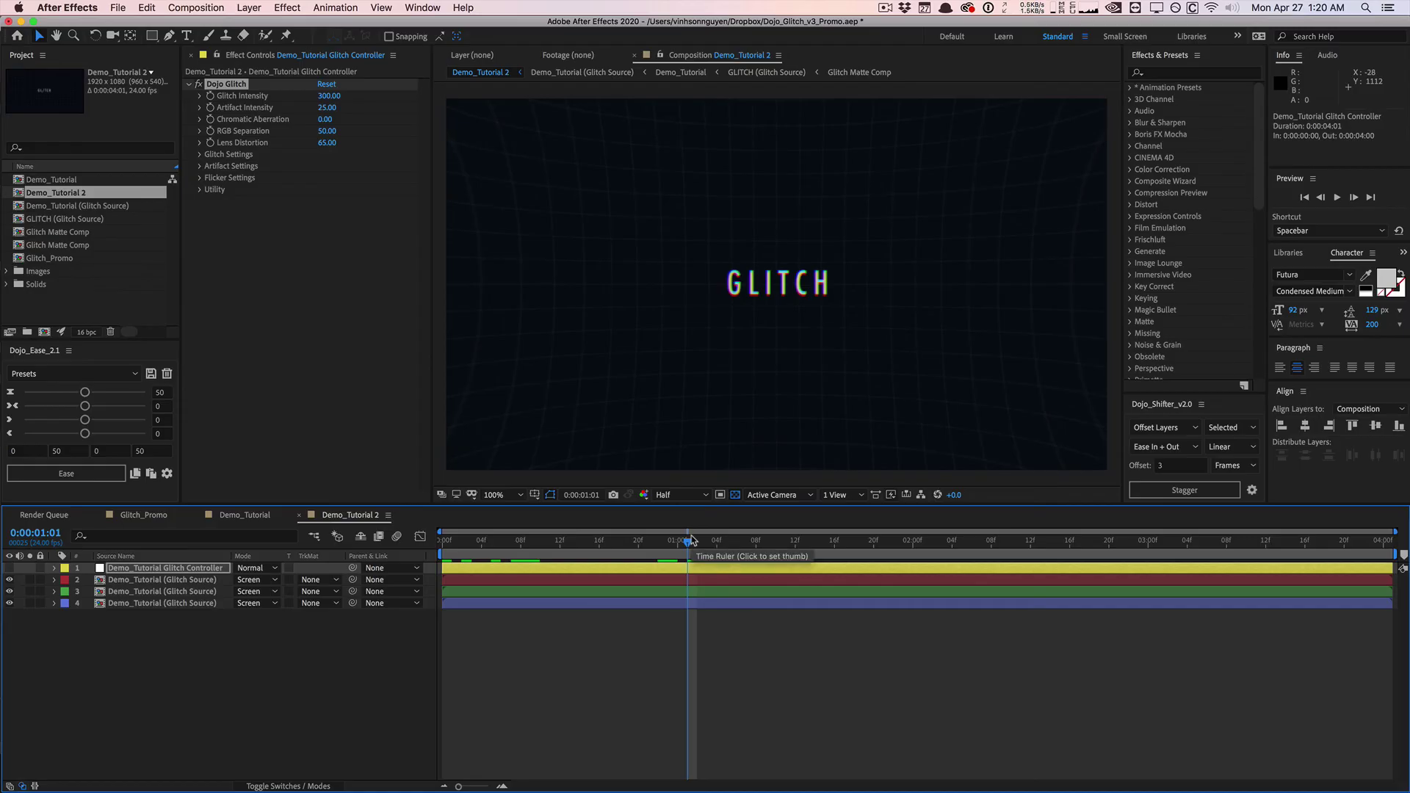
- Return to the Demo_Tutorial comp, then browse the Online Stores and Art & Design templates
click(245, 518)
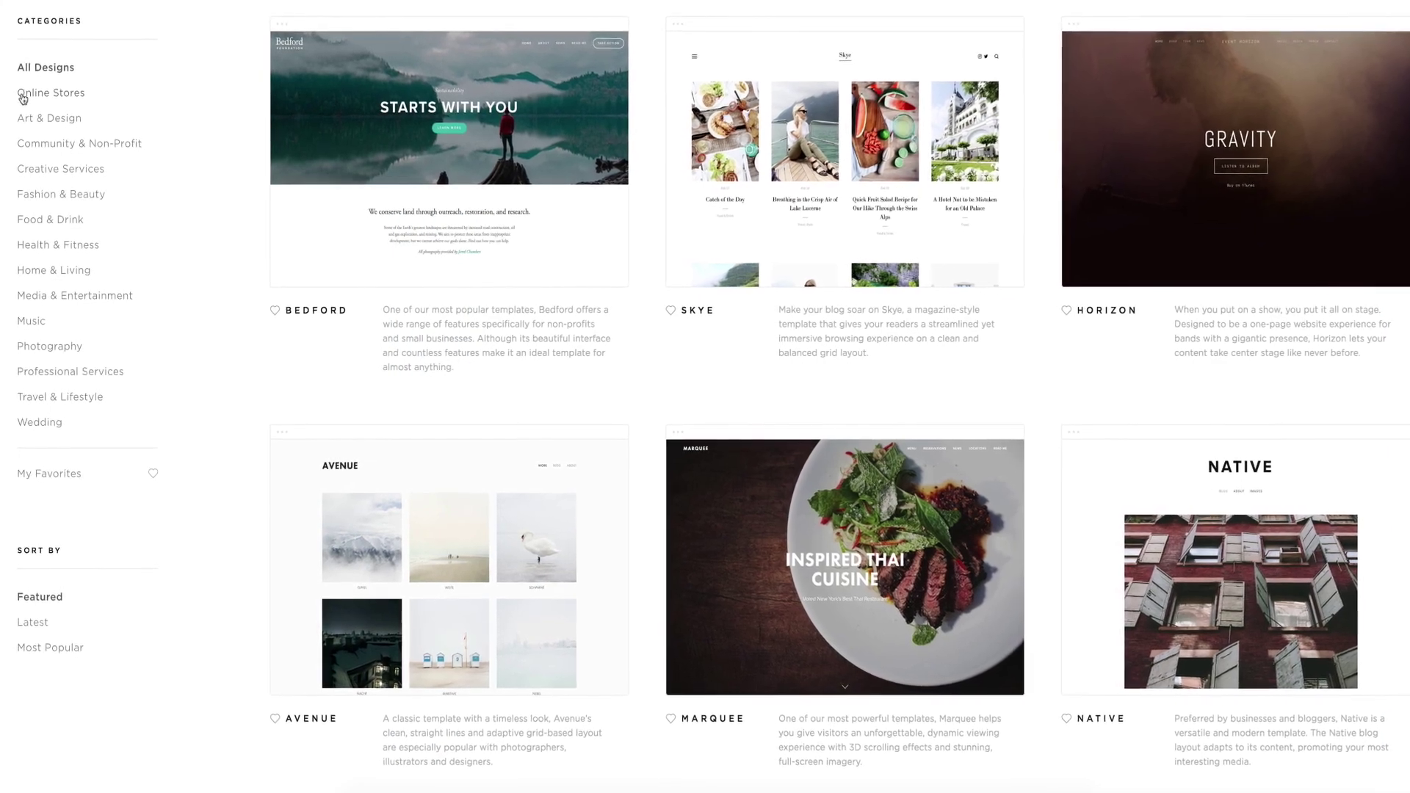
click(23, 99)
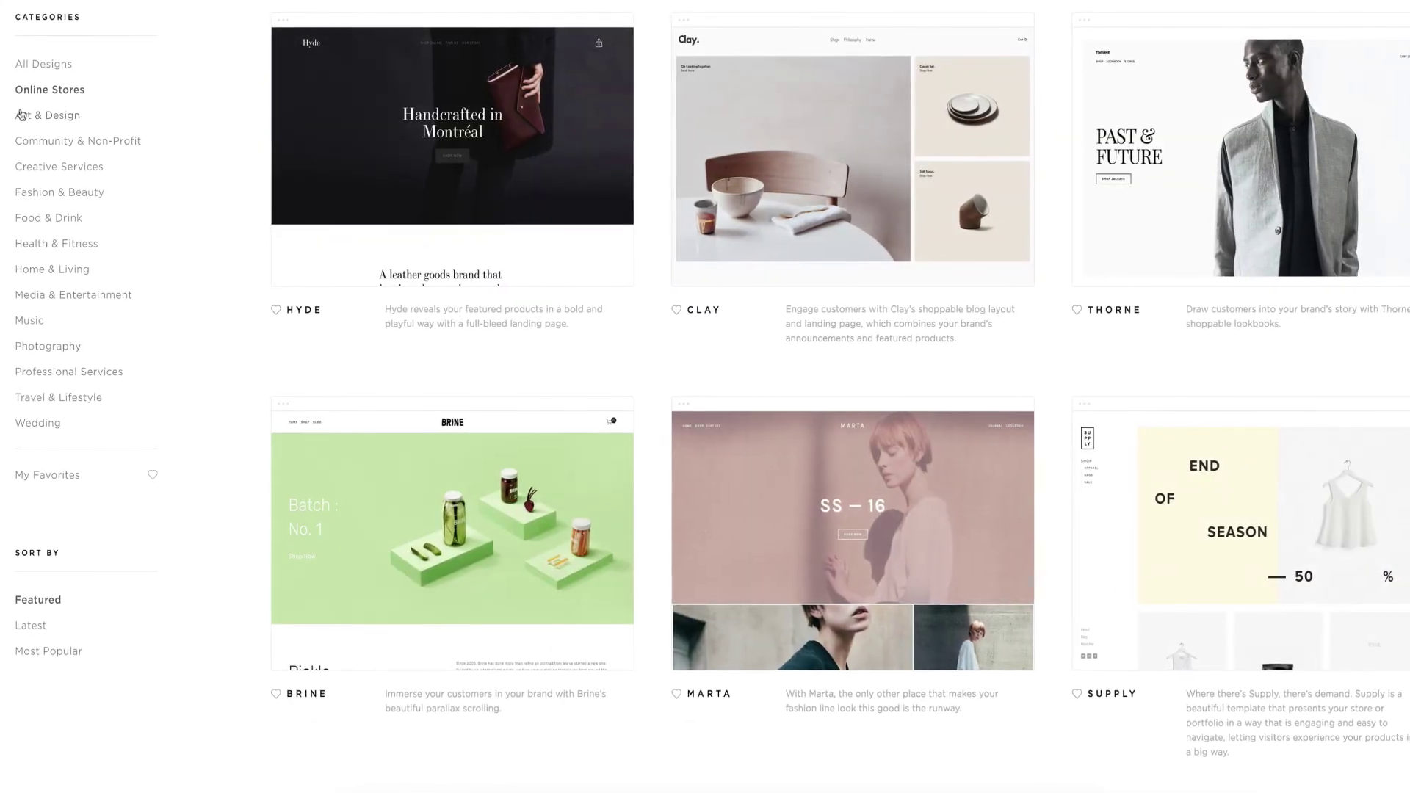
click(22, 117)
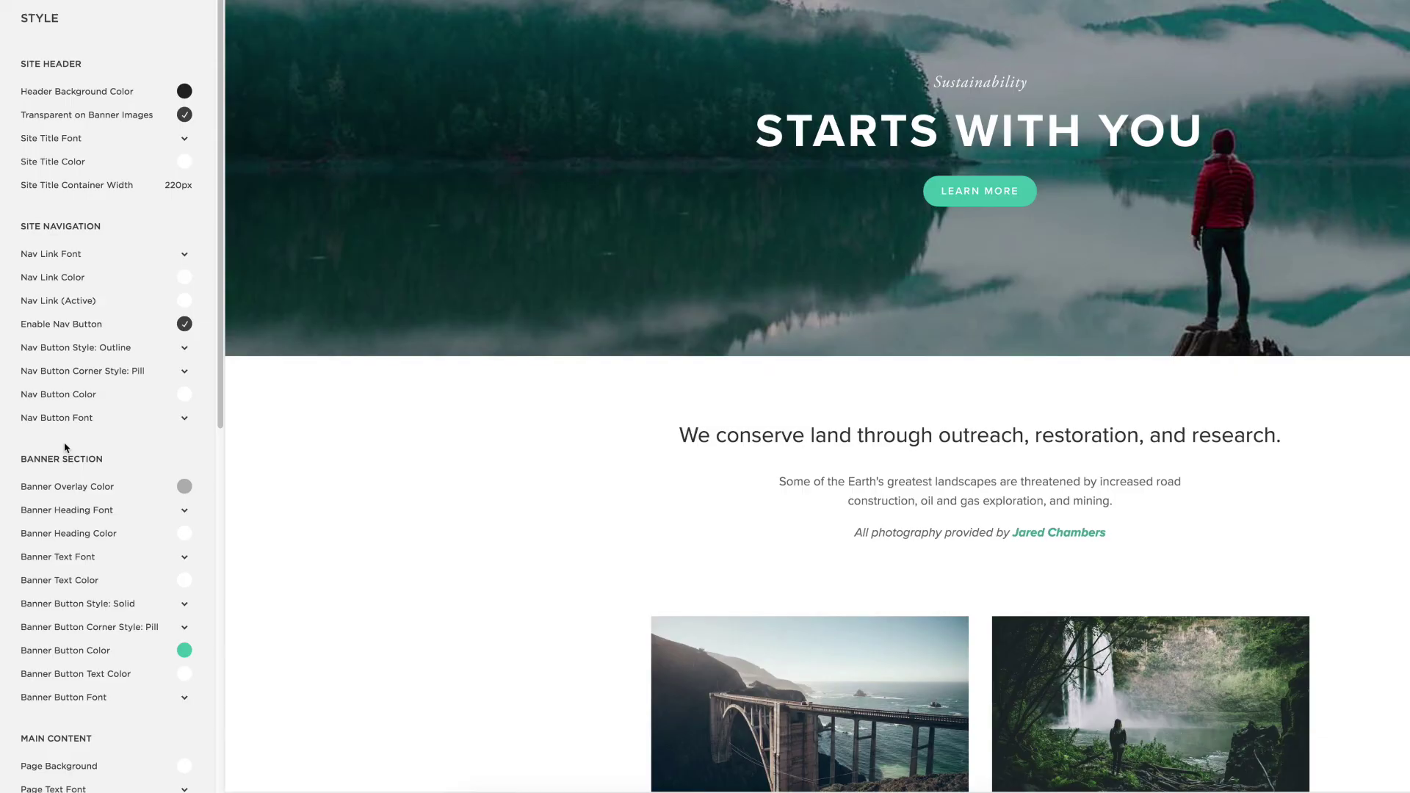
- Change the Banner Button Color from green to blue, hsl(203, 54%, 45%)
scroll(64, 447, down, 3)
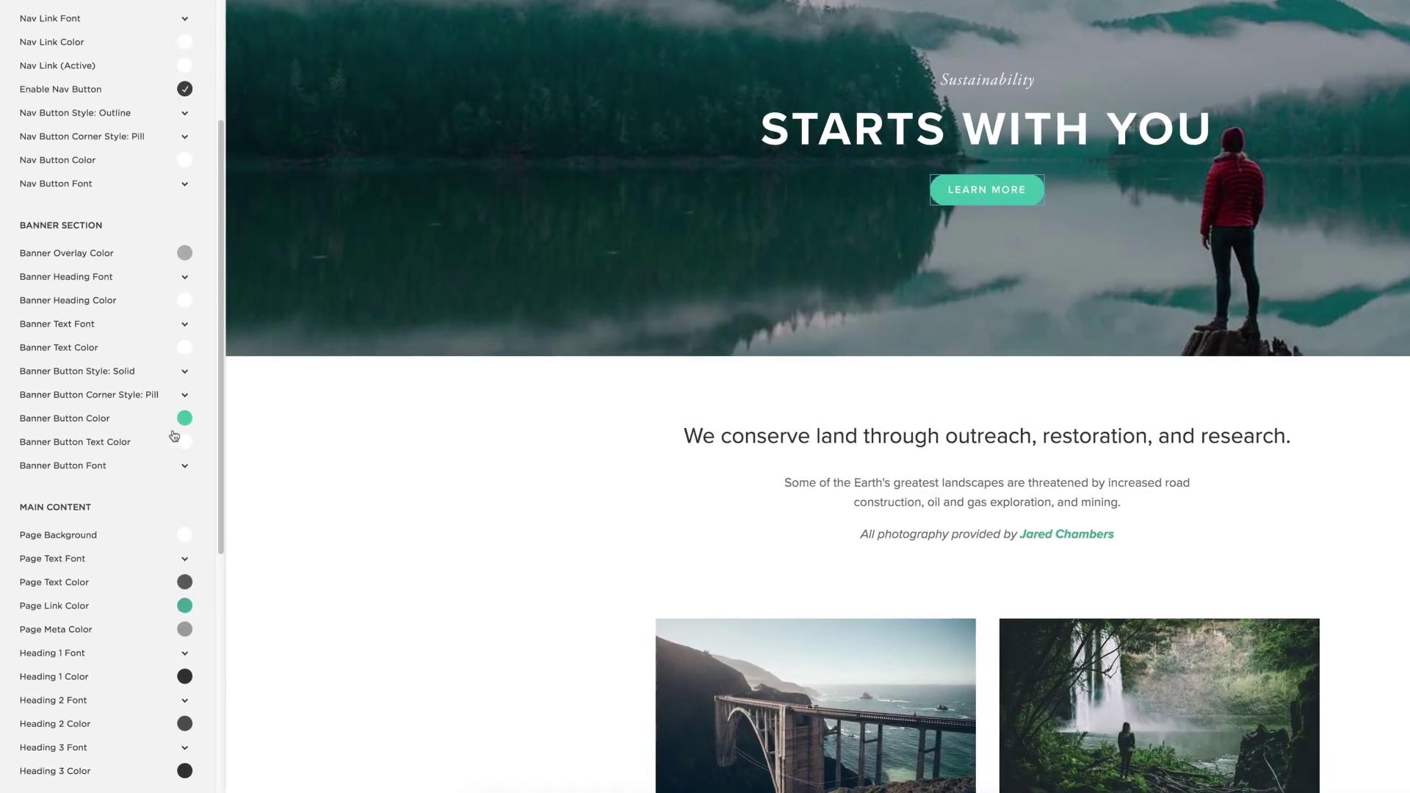
click(185, 418)
drag(98, 325, 117, 325)
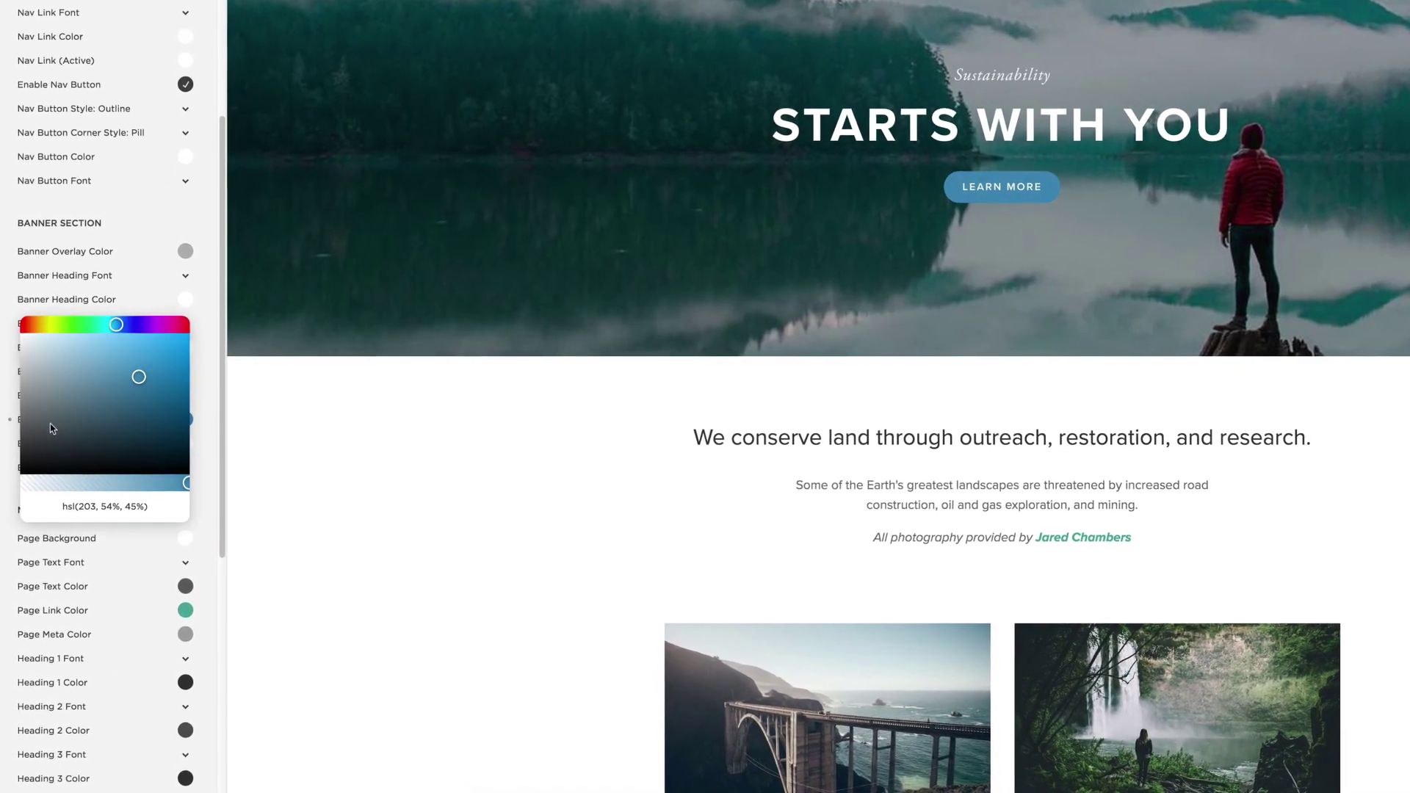